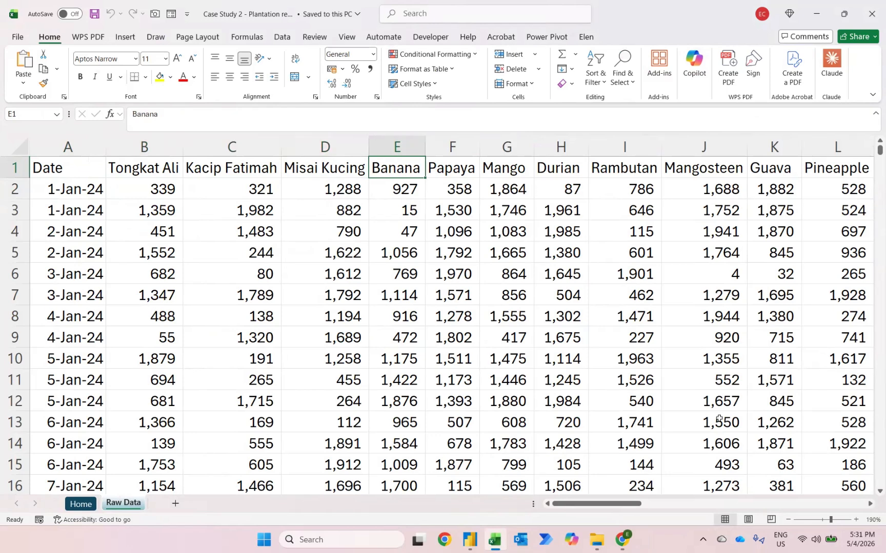
Review the actual and target plantation columns in the Raw Data sheet and the report requirements in the Home sheet
key(Right)
key(Right)
key(Right)
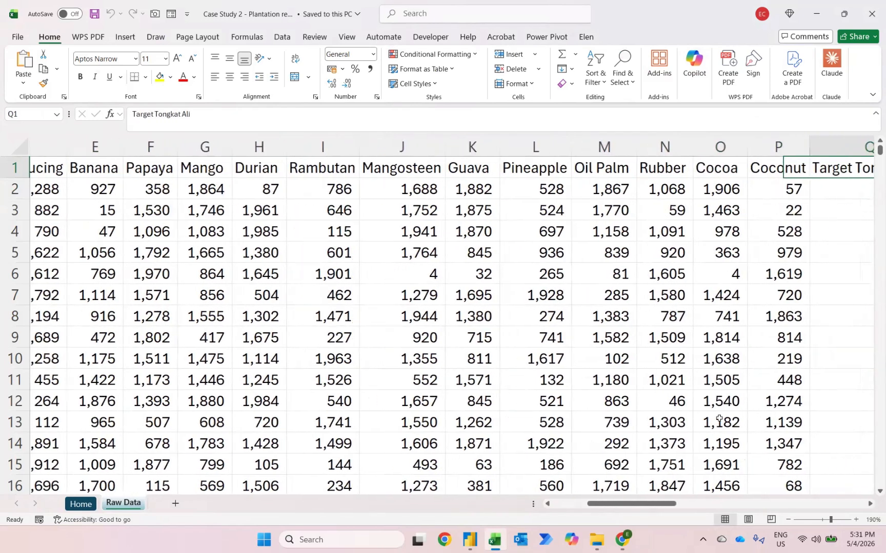
key(Left)
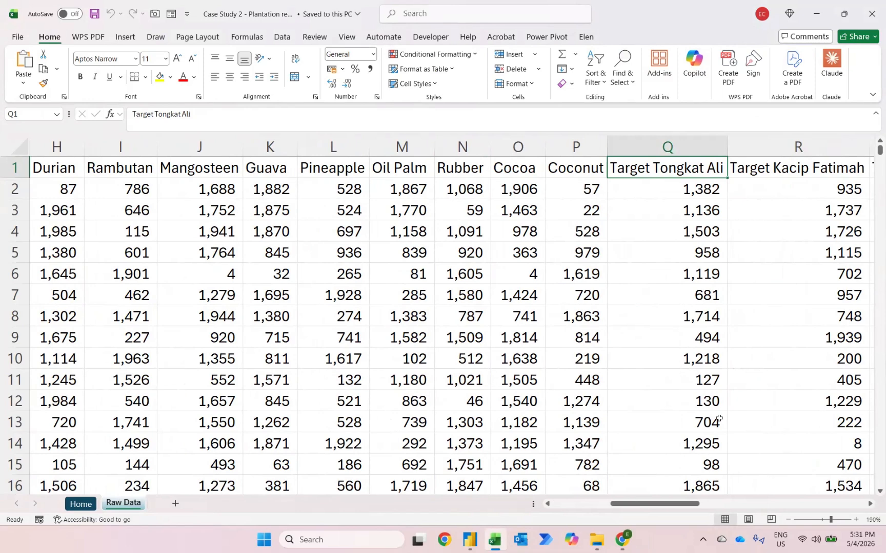
key(ctrl+Page_Up)
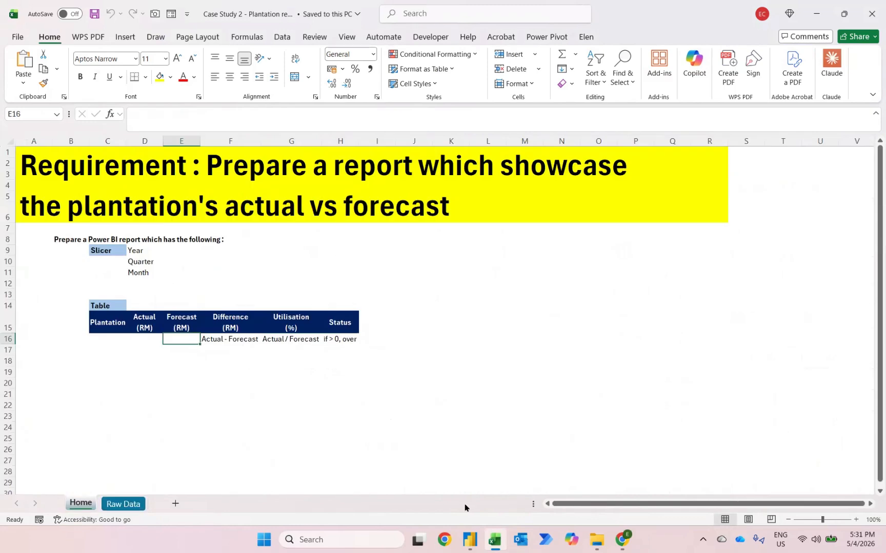
ctrl+scroll(75, 284, up, 4)
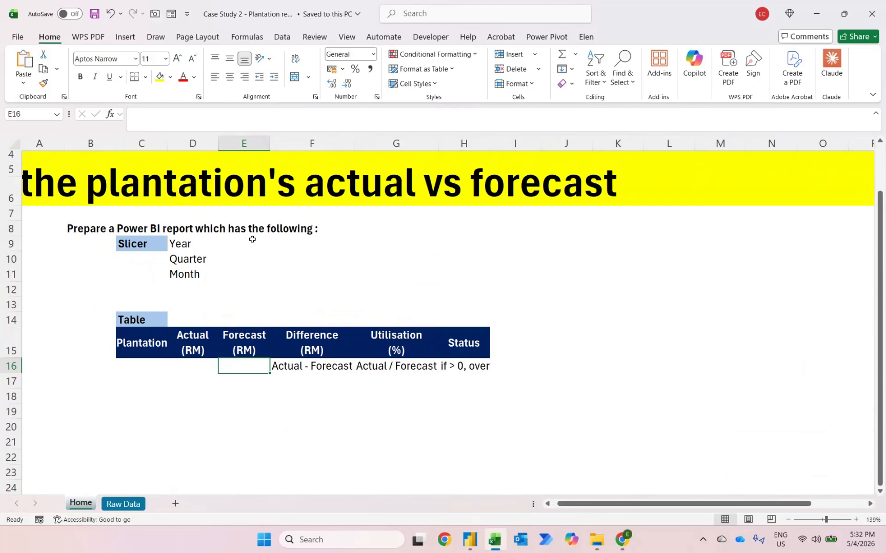
Save a copy of the workbook in the Documents folder under the name 5th April 2026
key(F12)
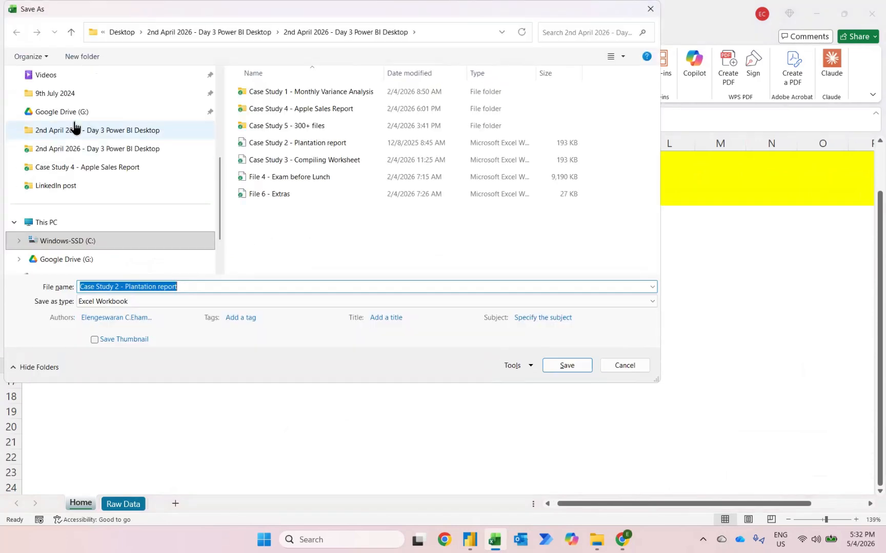
scroll(73, 127, up, 2)
click(55, 131)
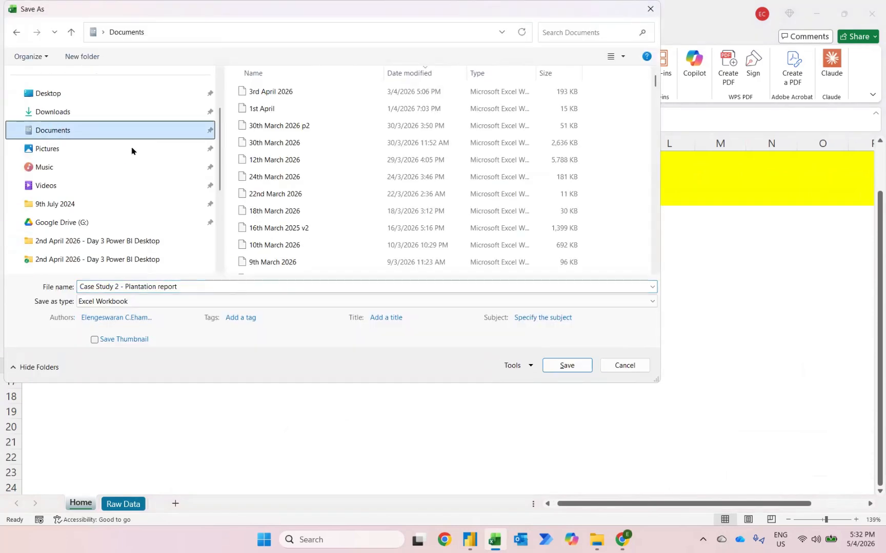
click(176, 285)
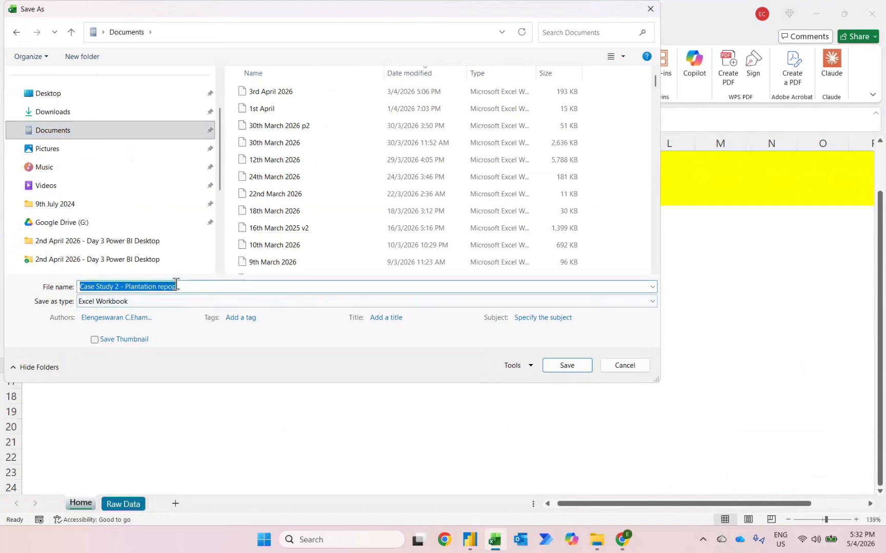
text(5th)
key(BackSpace)
key(BackSpace)
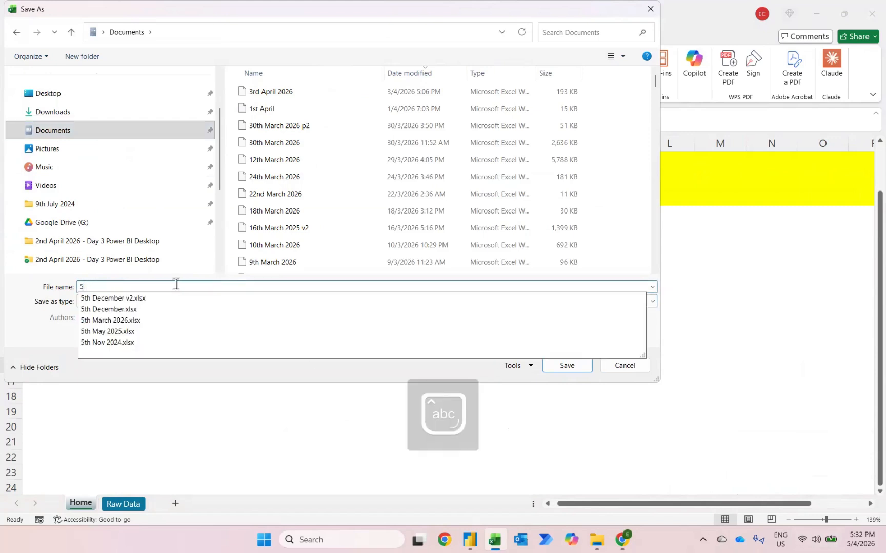
text(th Apr)
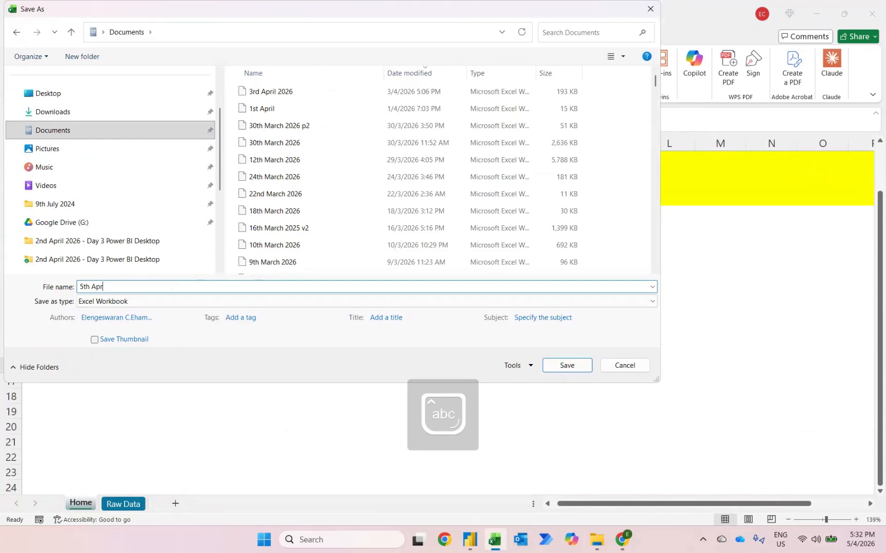
text(il 2026)
key(Return)
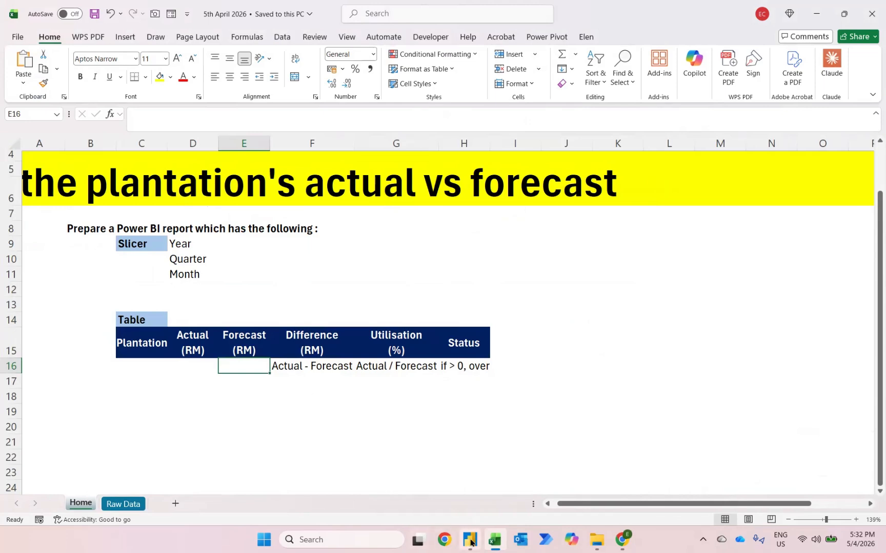
Switch to Power BI Desktop and import the Excel workbook 5th April 2026 from the Documents folder
mouse_move(469, 539)
click(453, 503)
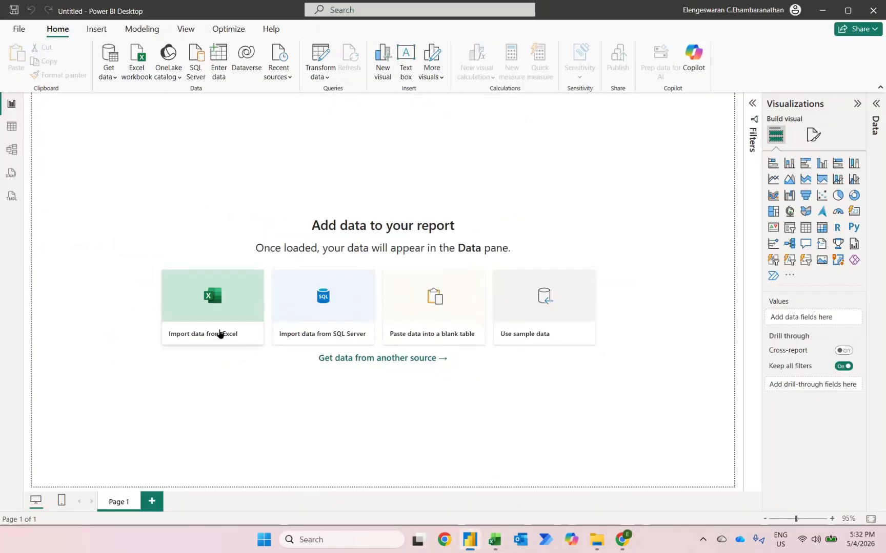
click(220, 333)
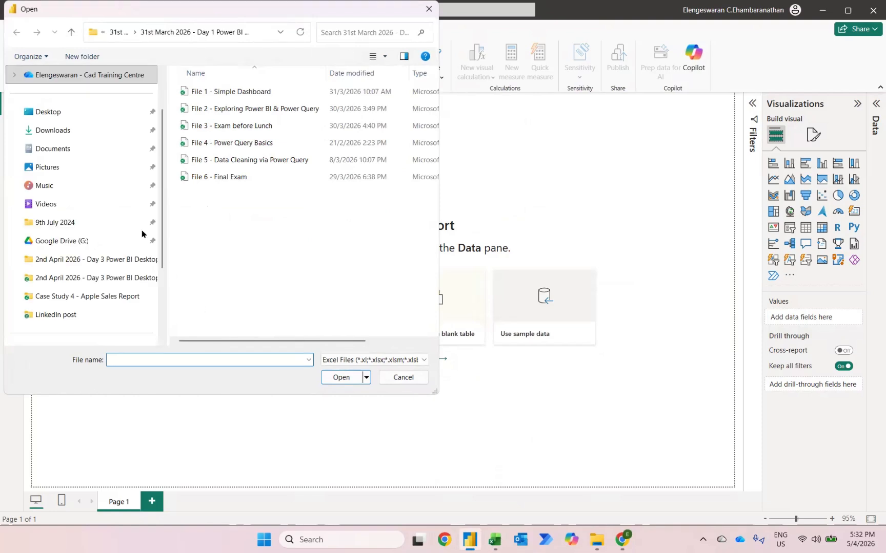
click(53, 151)
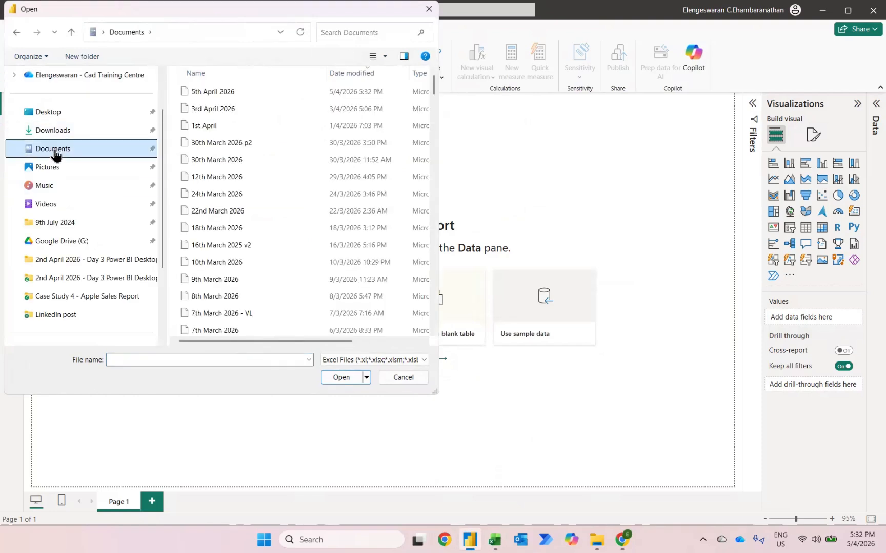
click(209, 91)
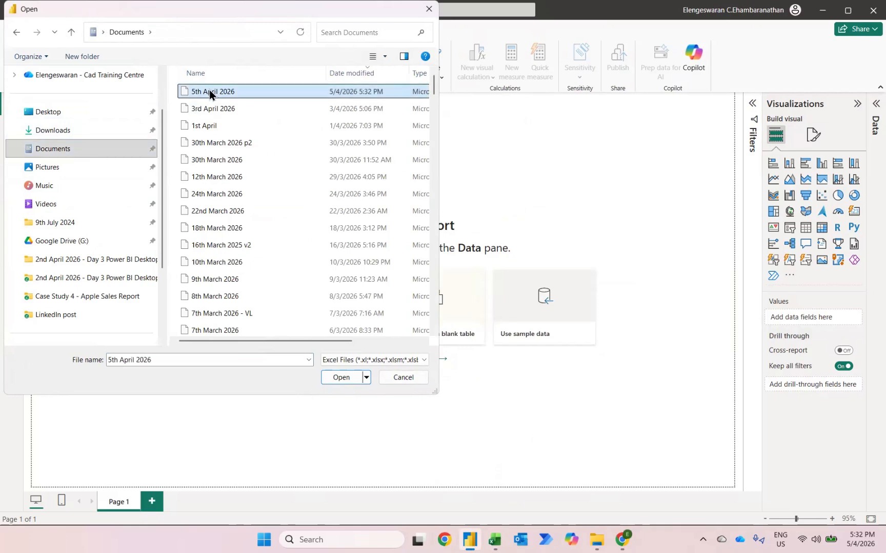
click(349, 380)
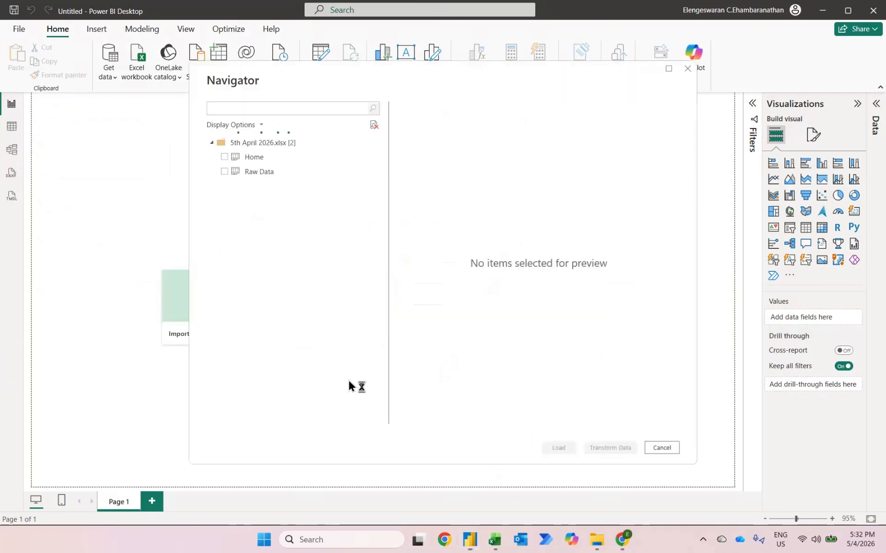
Open the Raw Data sheet in Power Query for transformation and unpivot all columns other than Date
click(224, 172)
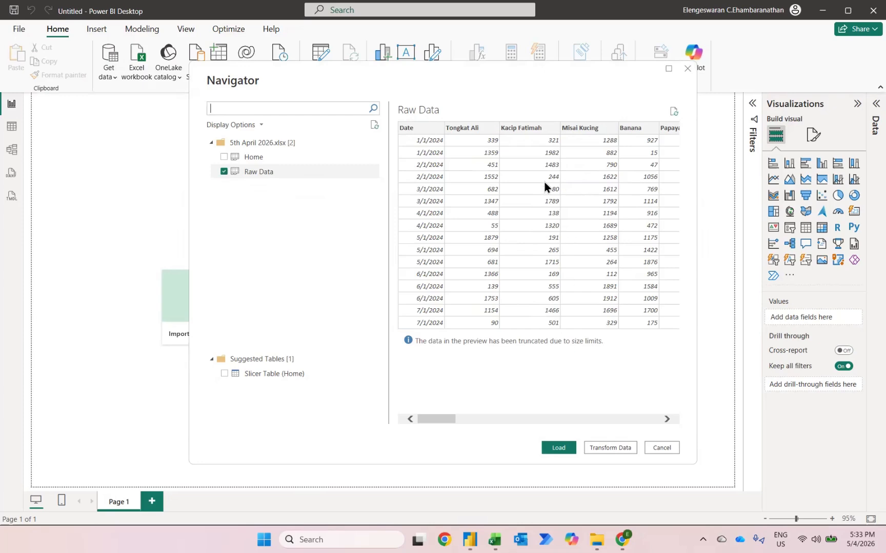
click(601, 449)
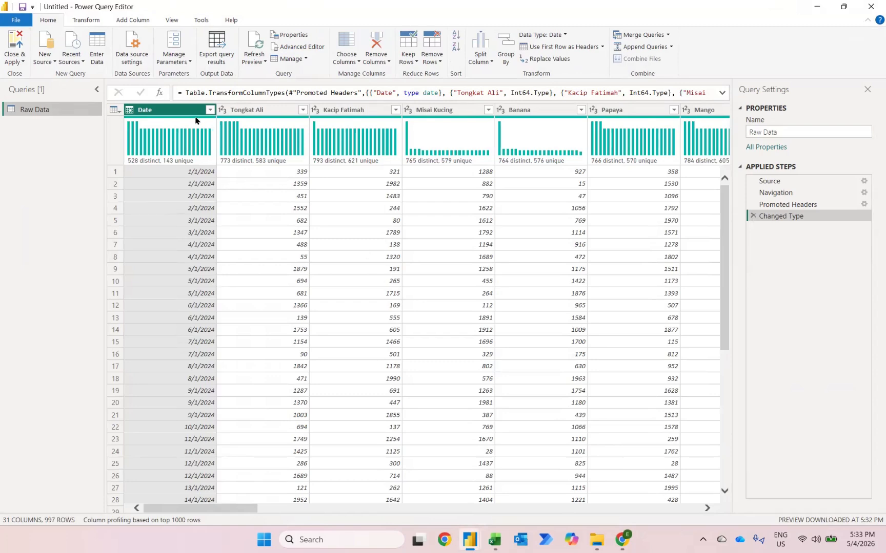
right_click(179, 112)
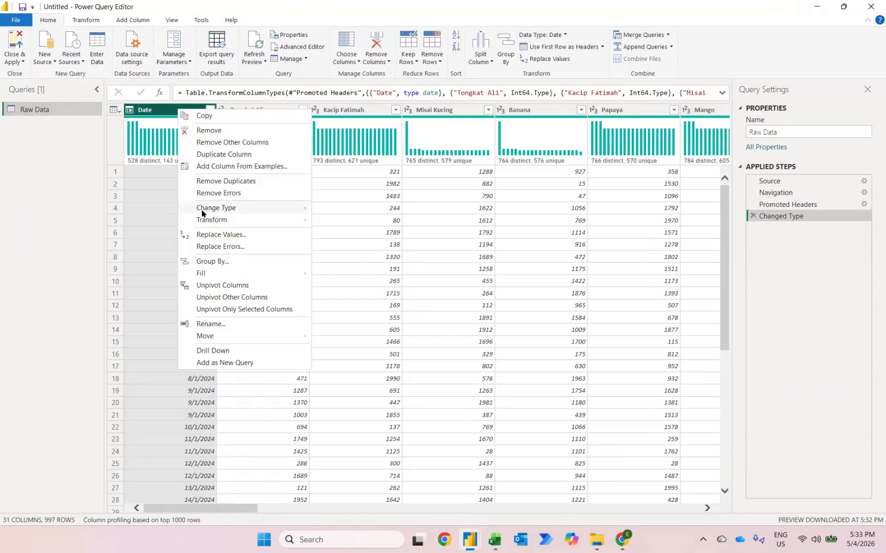
click(206, 298)
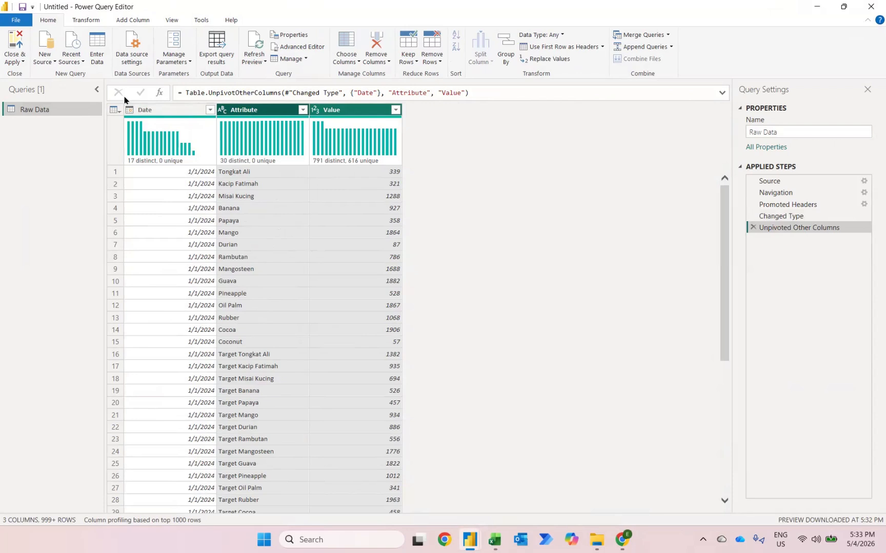
Start a conditional column whose condition is that Attribute contains Target
click(131, 21)
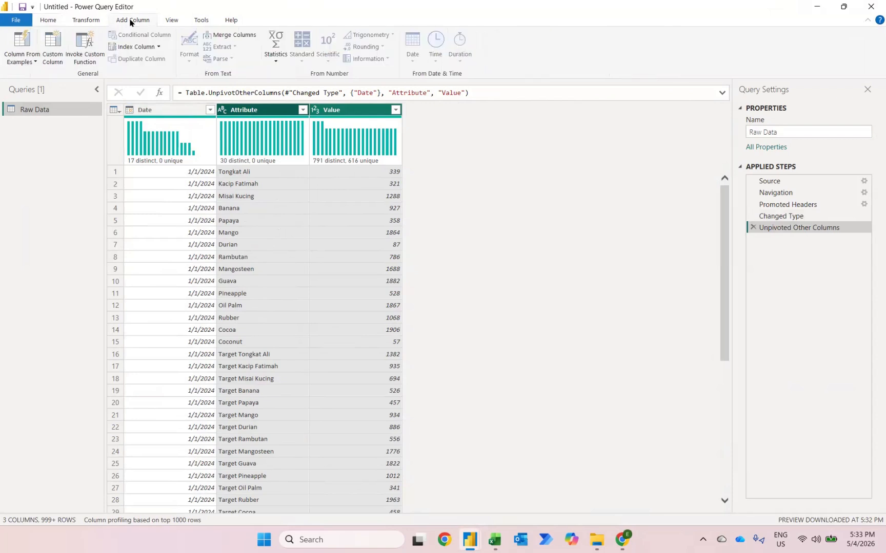
click(245, 113)
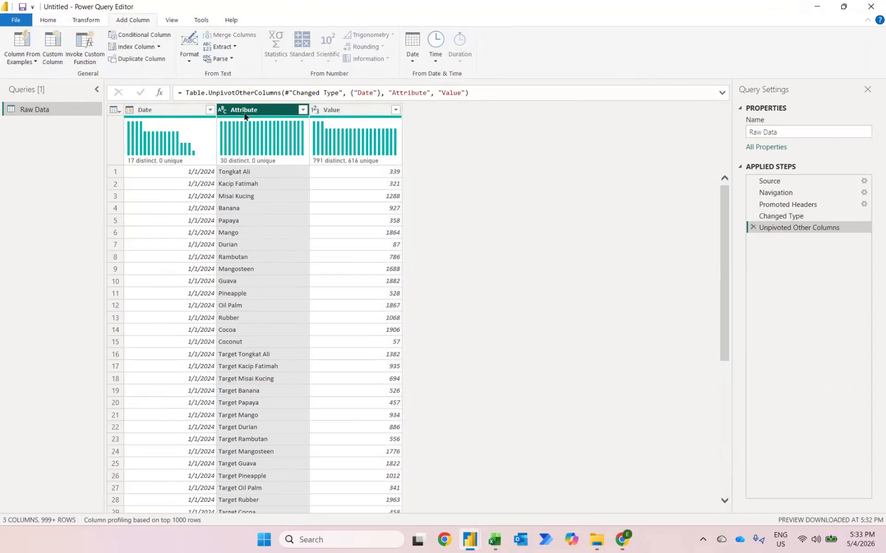
click(121, 34)
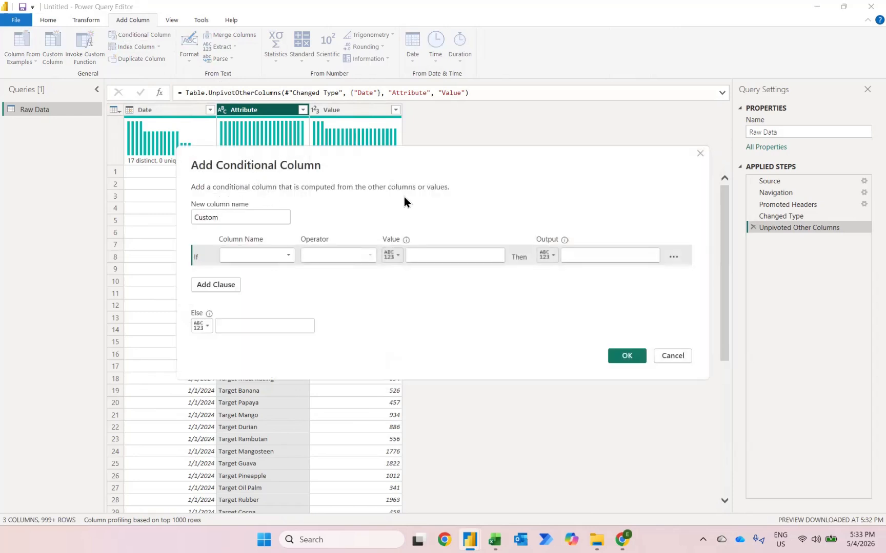
click(284, 259)
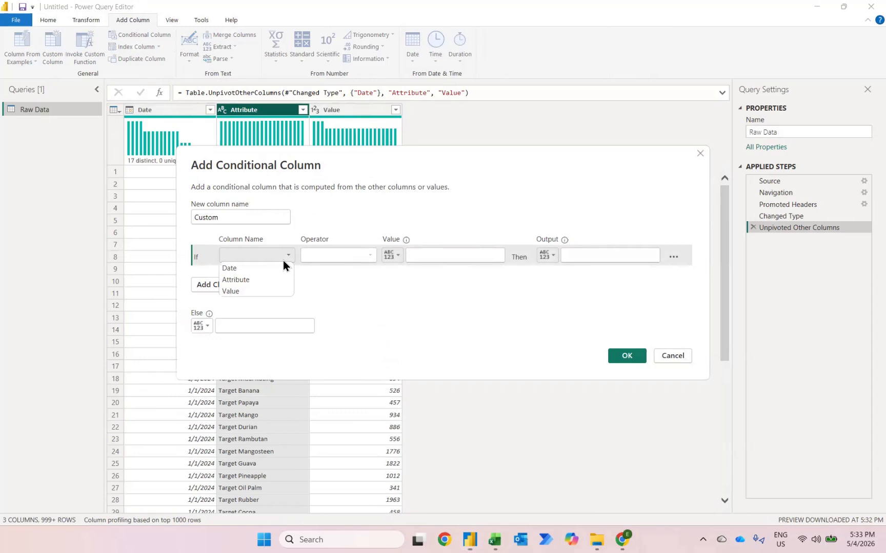
click(256, 282)
click(333, 259)
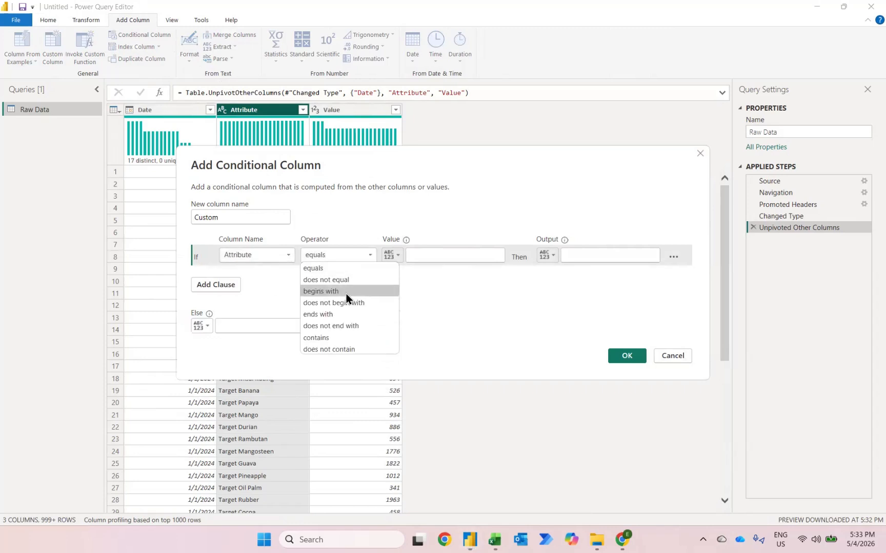
click(327, 345)
click(427, 254)
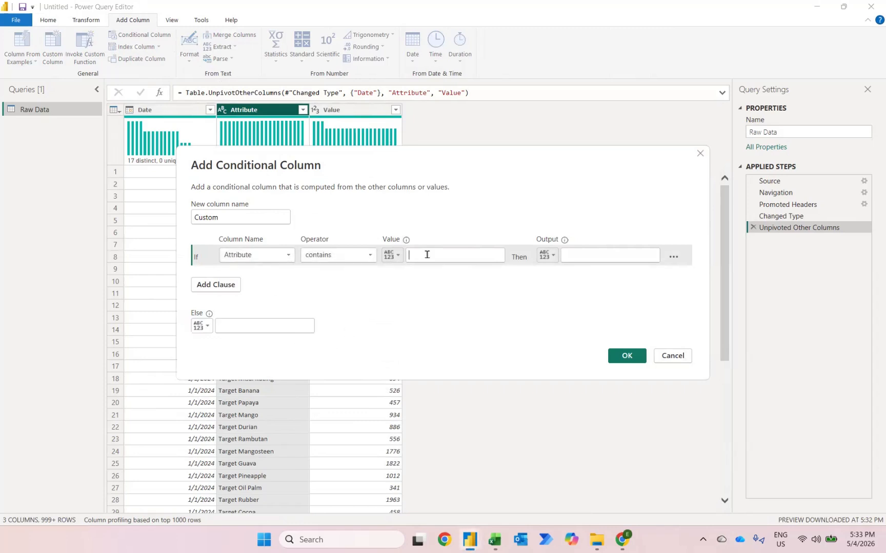
text(Target)
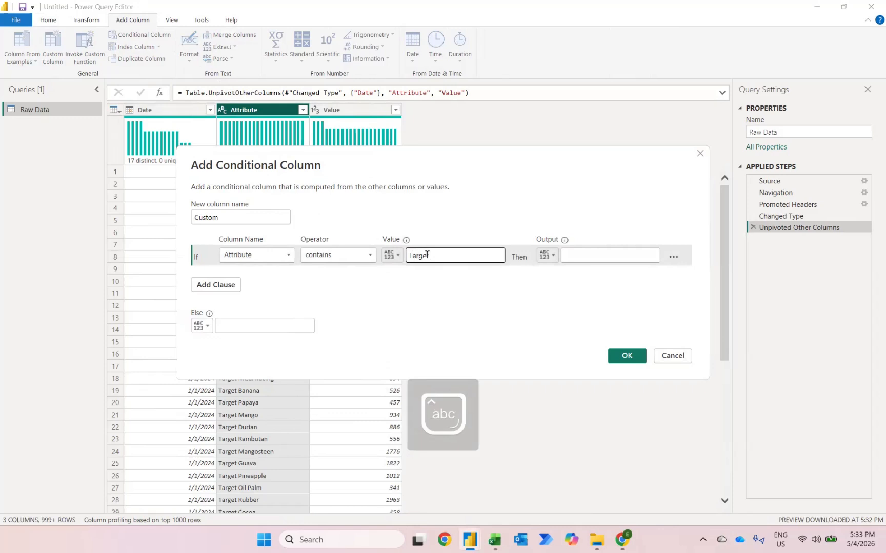
Set the conditional column's output to Forecast with Actual as the else value, and create the column
click(584, 260)
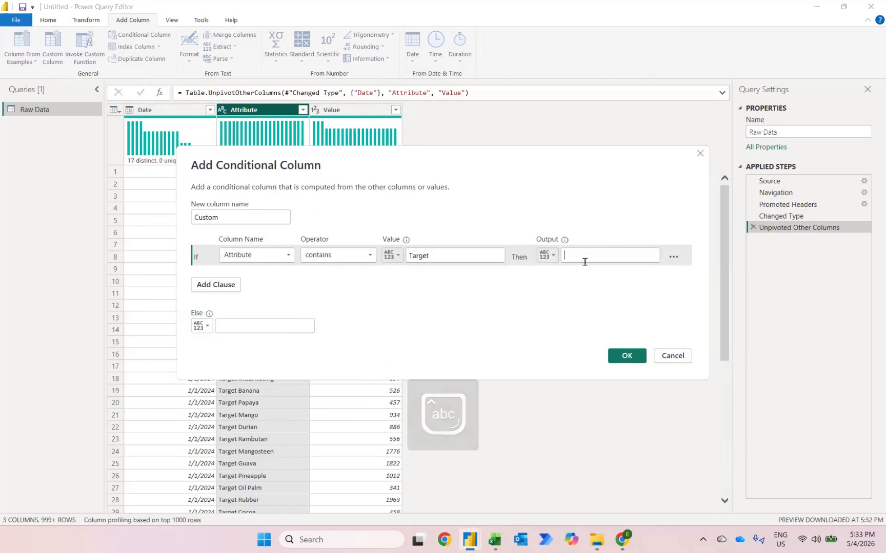
text(Fpr)
key(BackSpace)
key(BackSpace)
text(or)
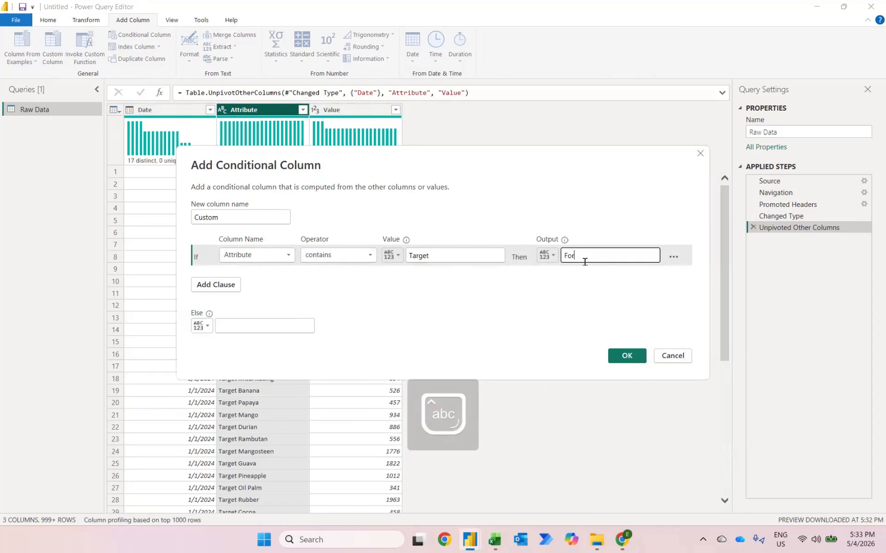
text(ecast)
click(266, 330)
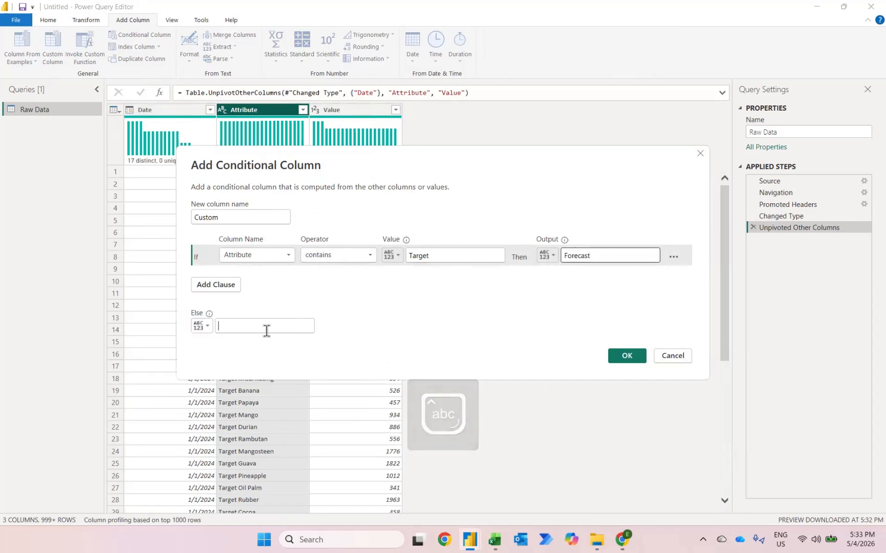
text(Actual)
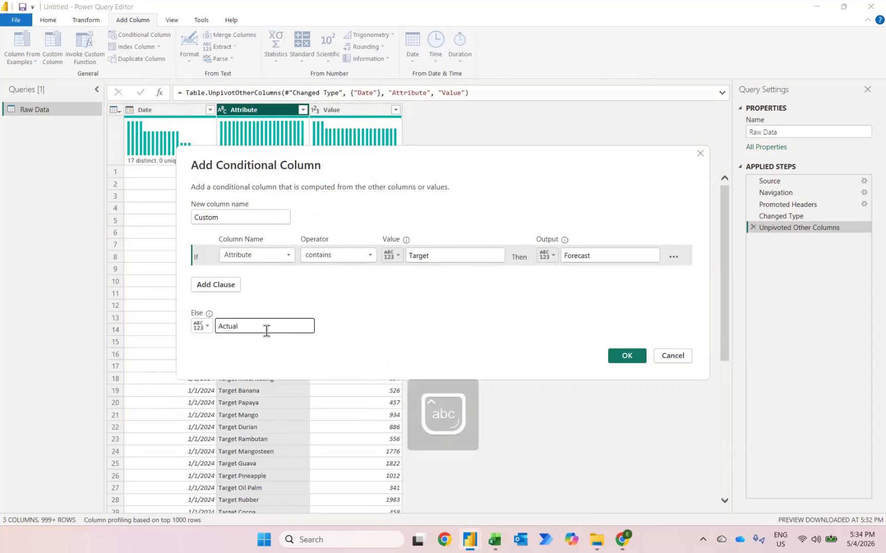
key(Return)
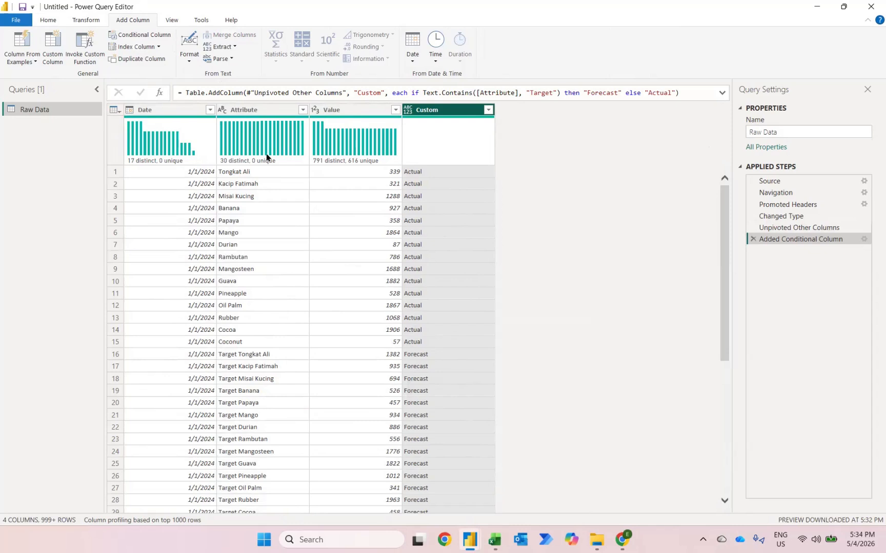
Replace the text "Target " including its trailing space with nothing in the Attribute column
click(256, 111)
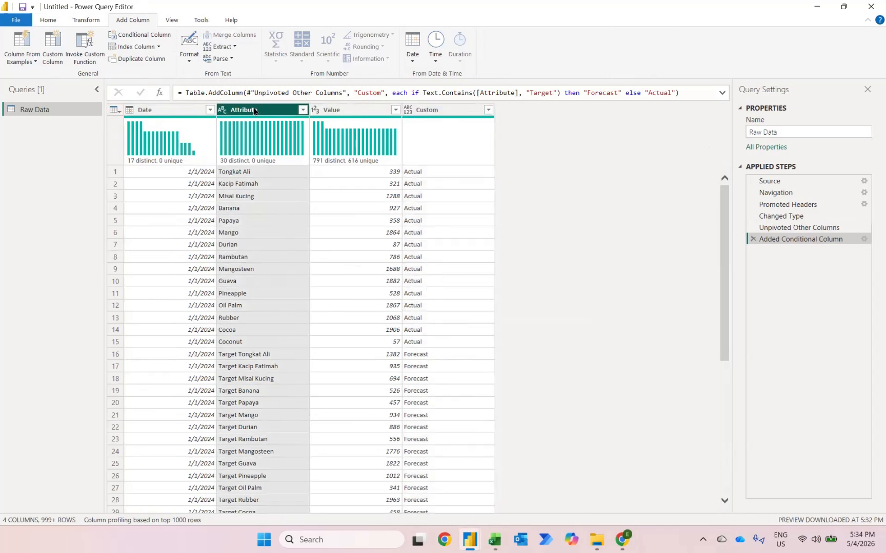
click(86, 20)
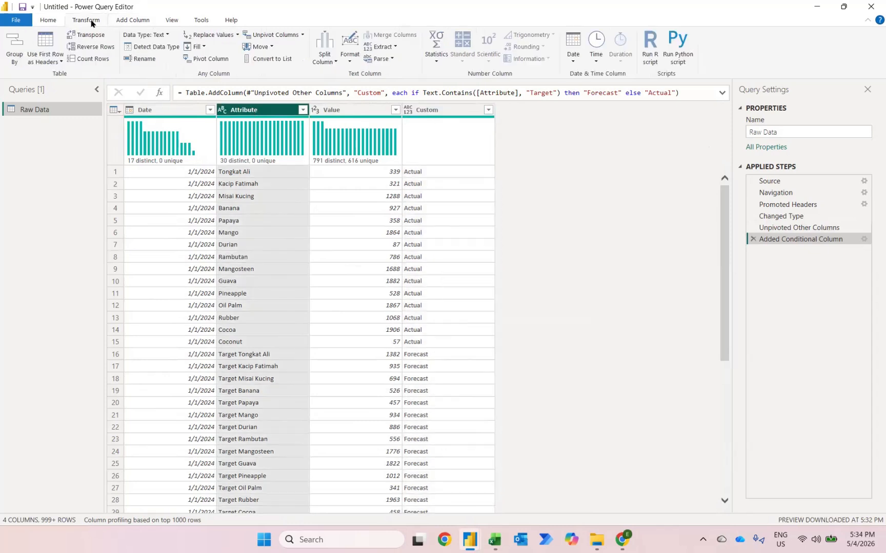
click(209, 36)
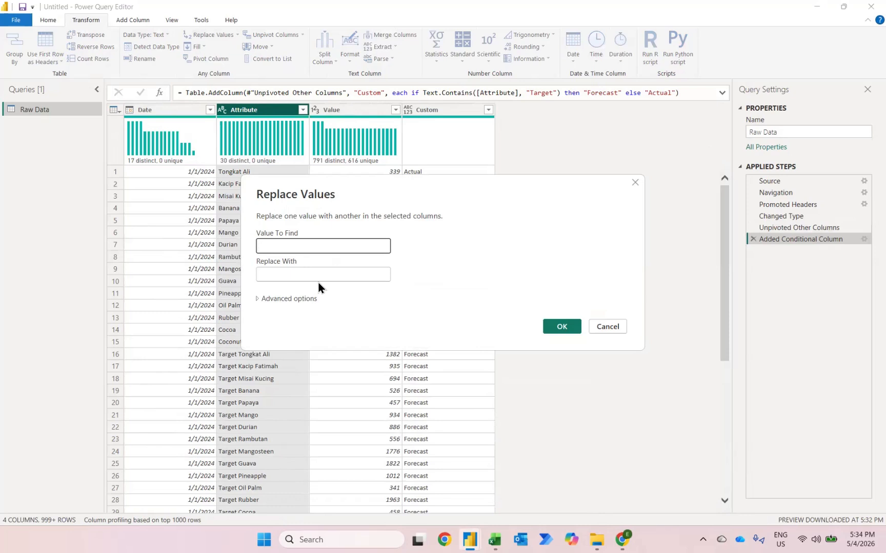
text(Target)
key(Tab)
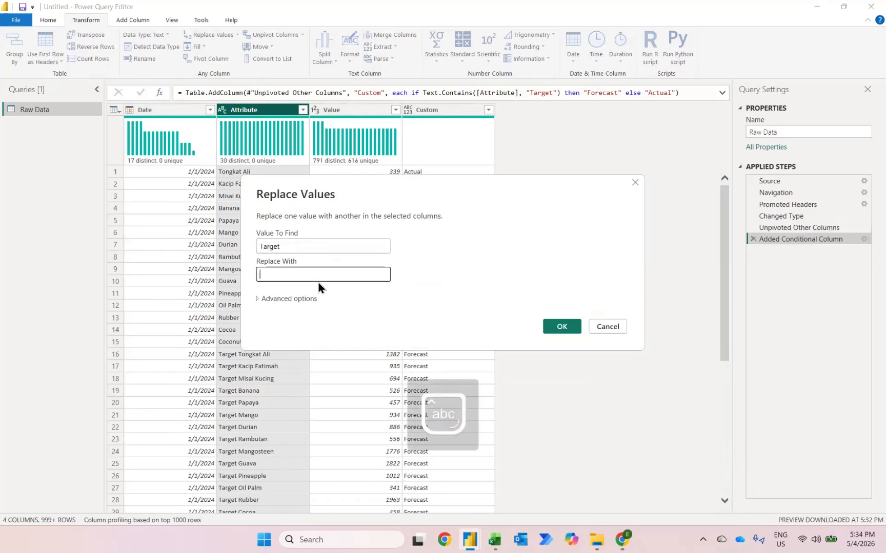
click(281, 247)
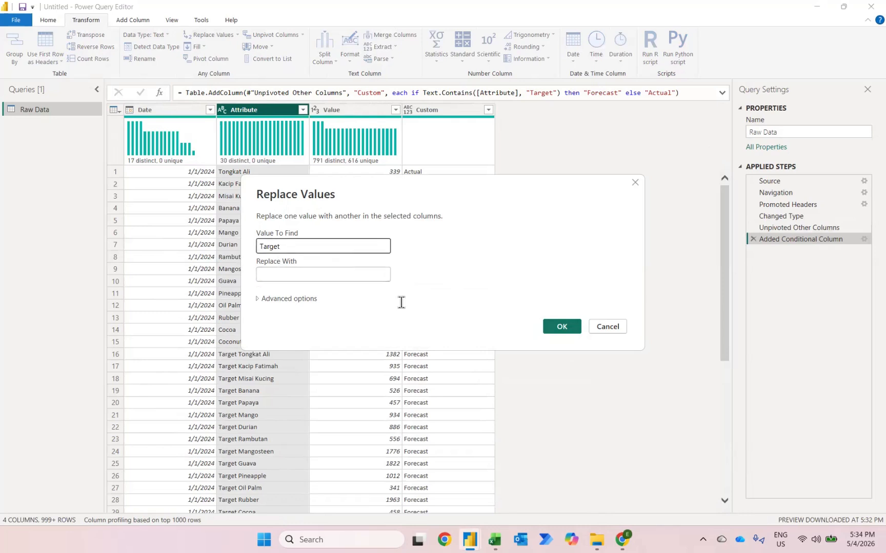
click(569, 327)
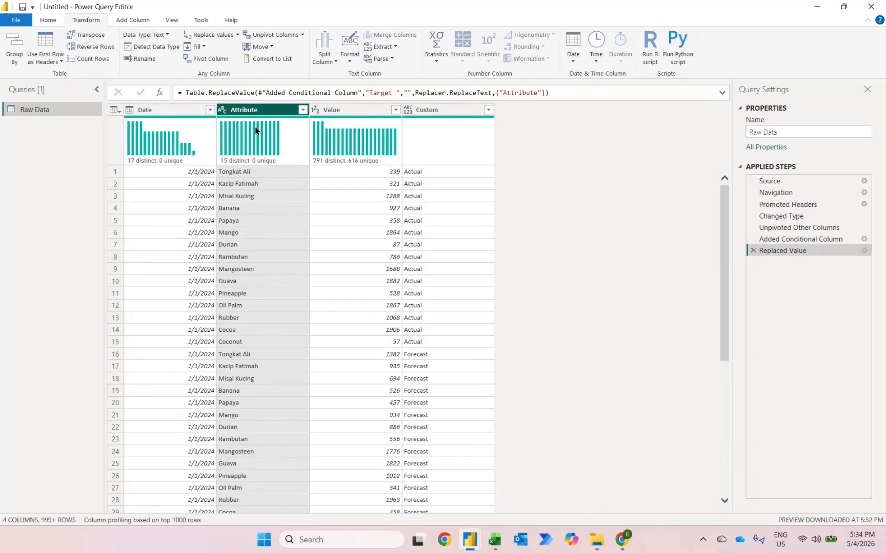
Trim leading and trailing spaces from the text in the Attribute column
mouse_move(295, 147)
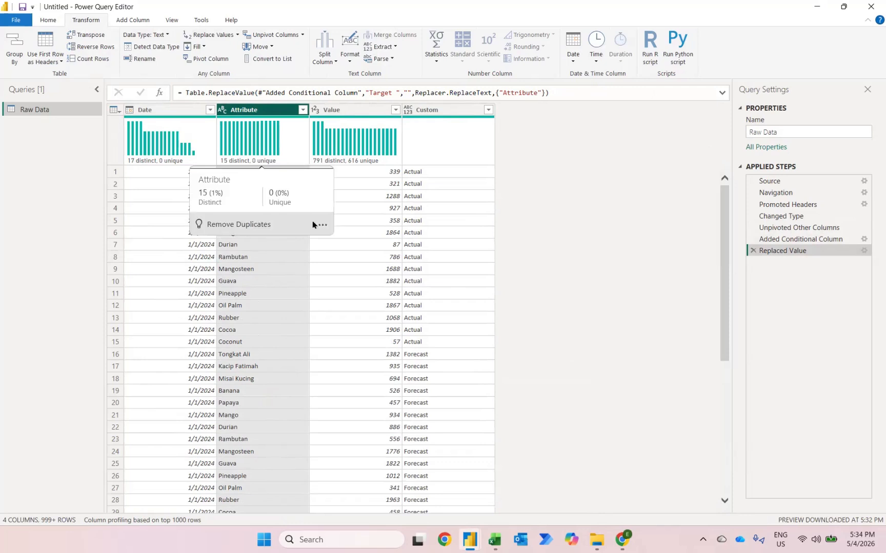
click(355, 63)
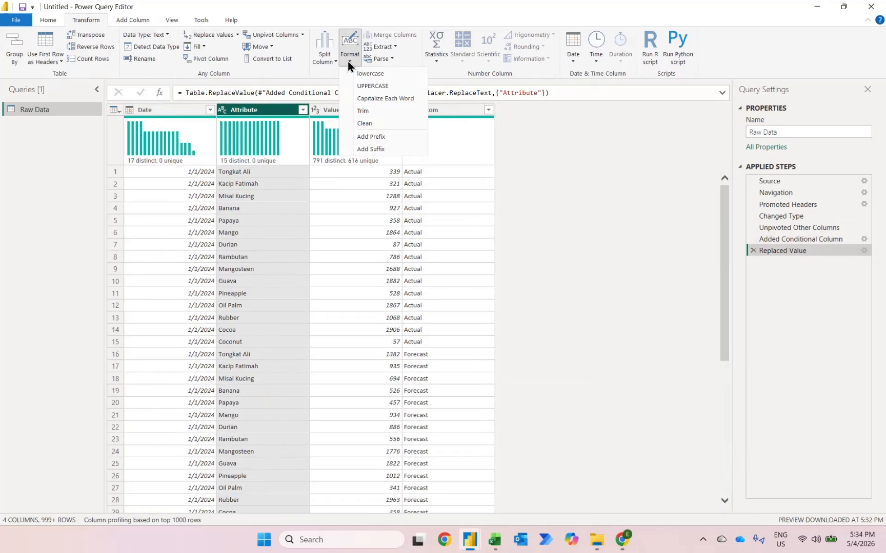
click(359, 110)
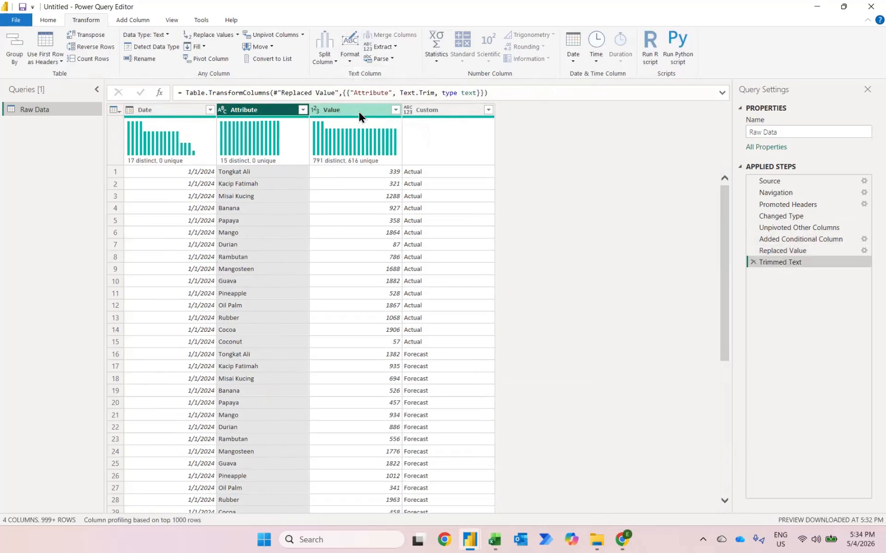
Pivot the Custom column using Value as the values column and Sum as the aggregate function
click(430, 112)
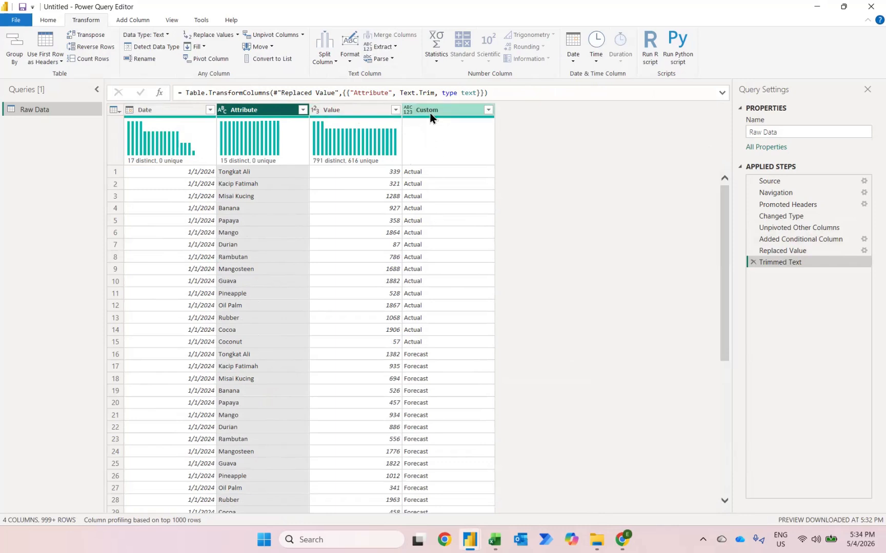
click(227, 61)
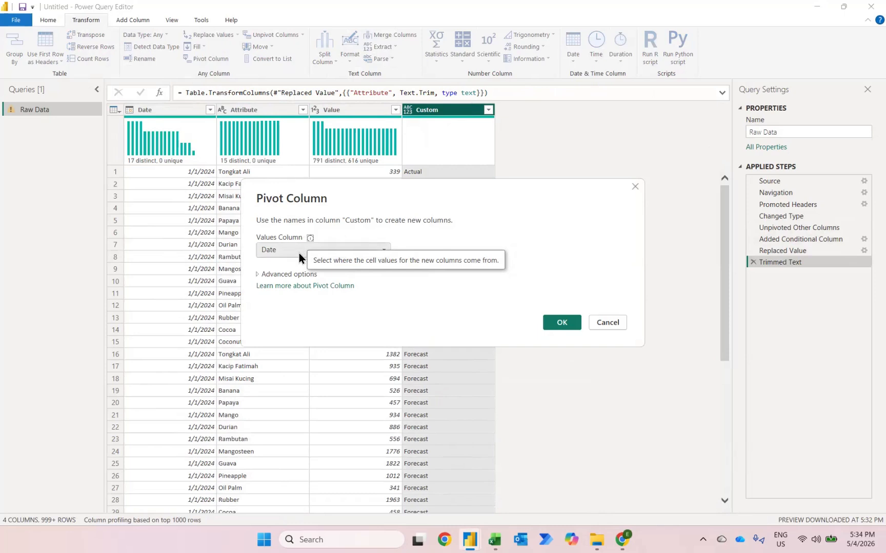
click(299, 252)
click(280, 287)
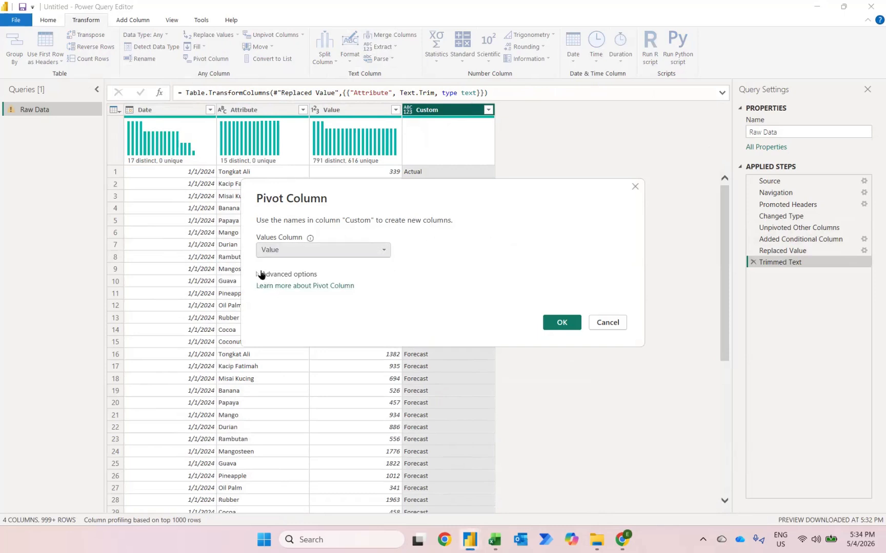
click(261, 274)
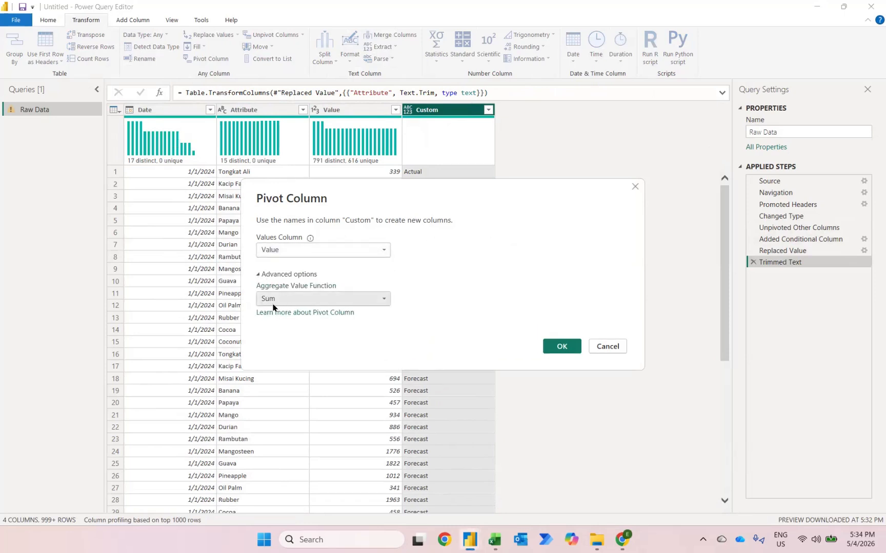
click(561, 346)
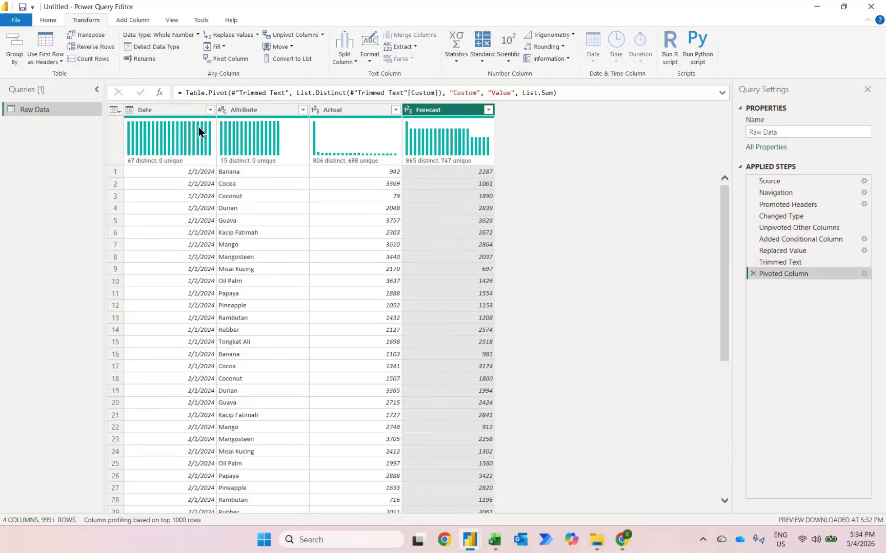
Rename the Attribute column to Plantation, and close the query editor with the changes applied
double_click(239, 107)
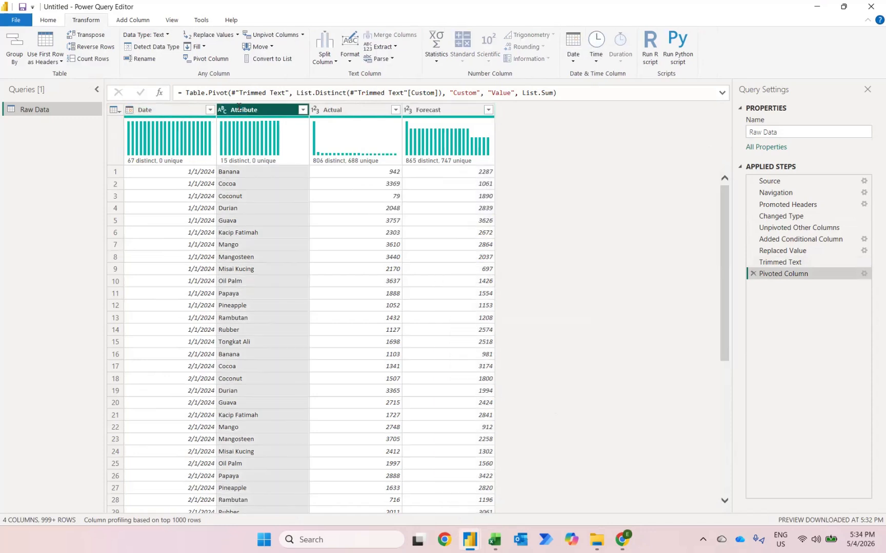
text(Plant)
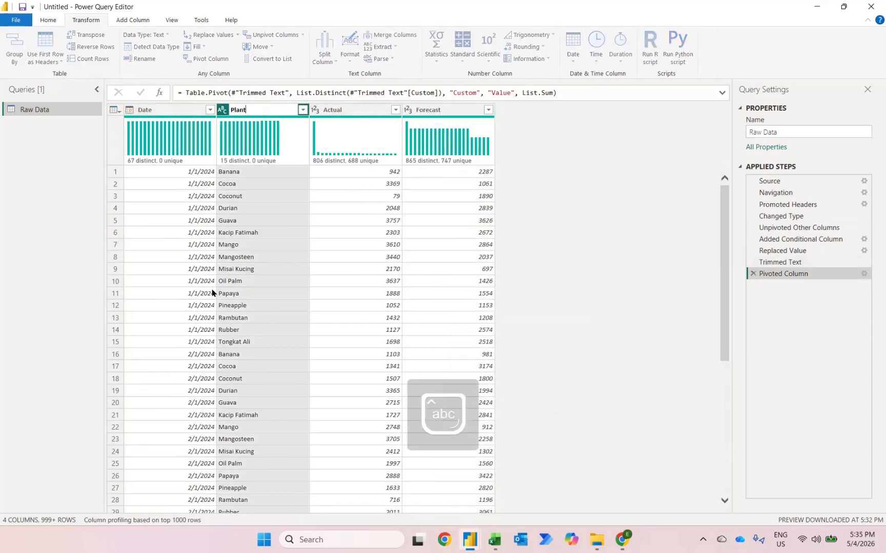
text(ation)
key(Return)
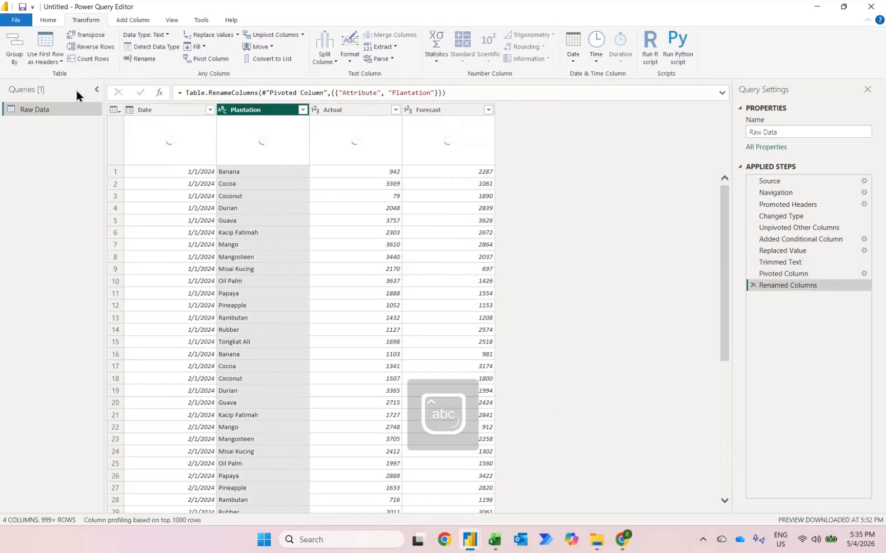
click(47, 20)
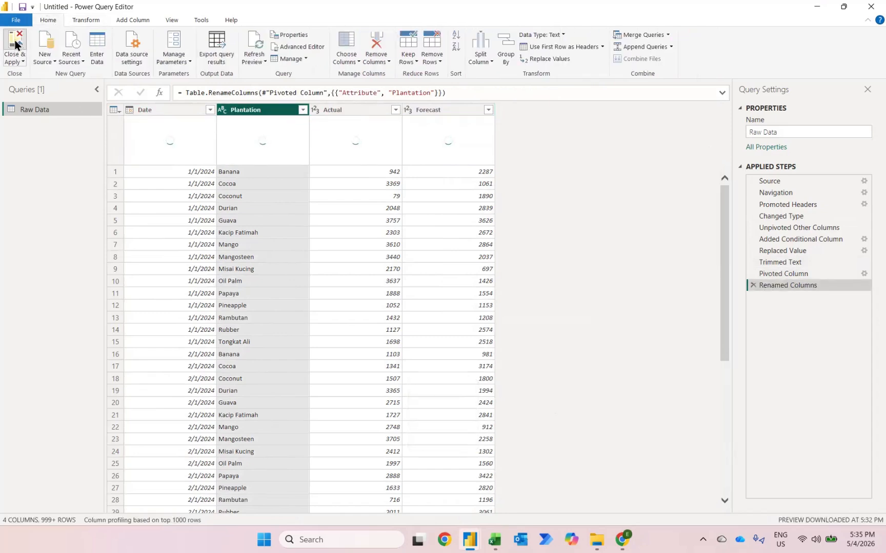
click(15, 43)
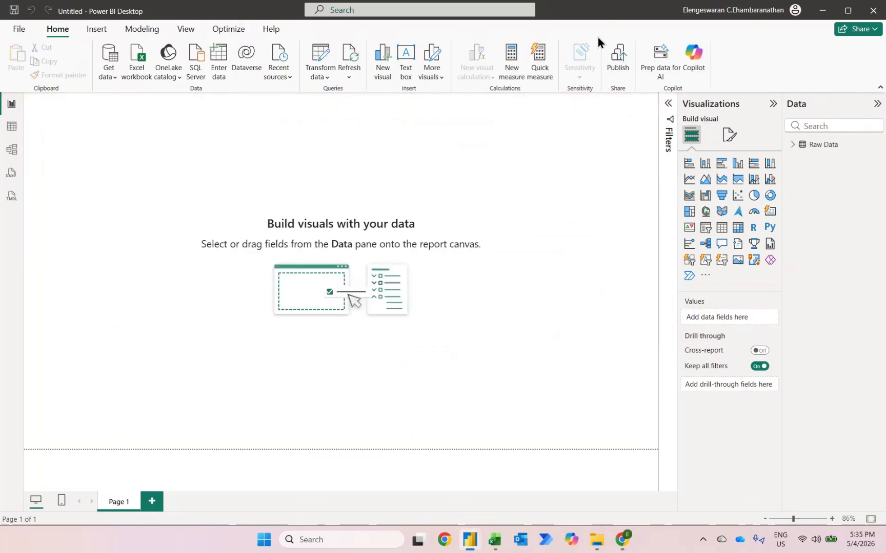
Add a slicer to the report page filled with Year from the Raw Data date hierarchy
click(706, 231)
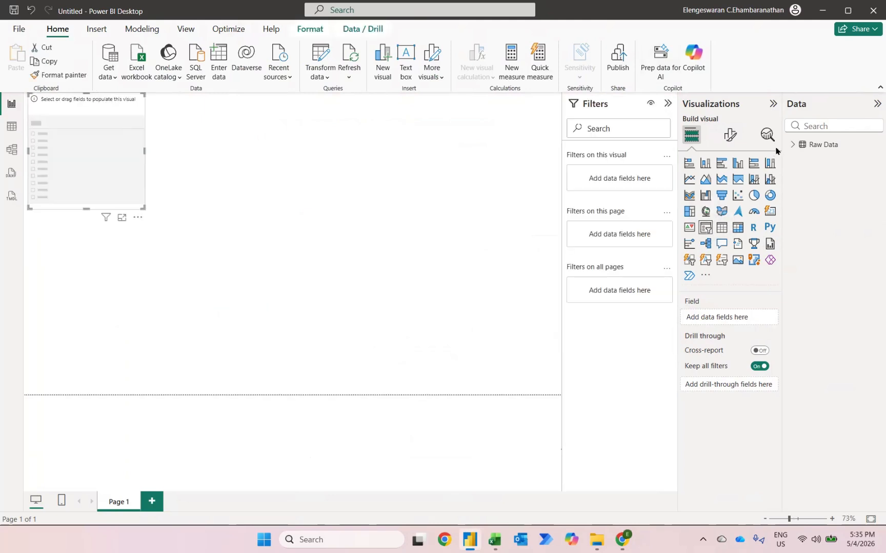
click(792, 145)
click(801, 172)
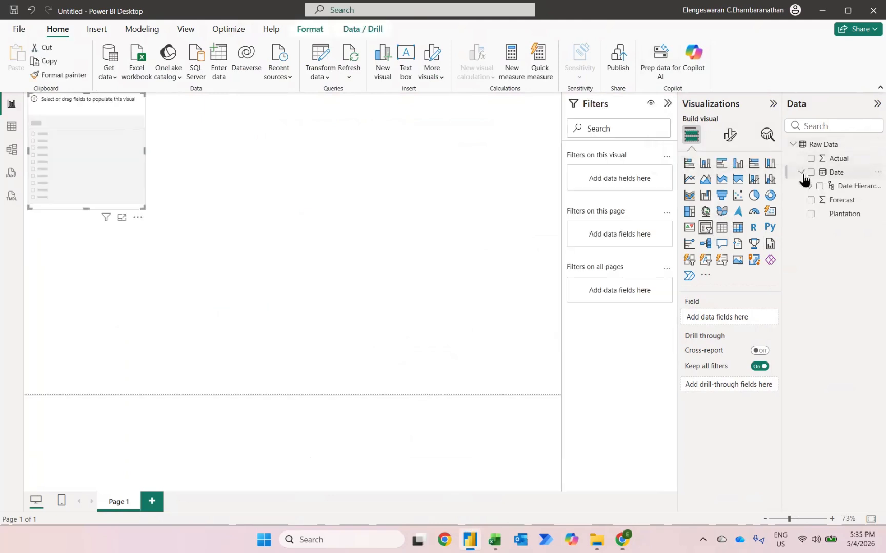
click(810, 186)
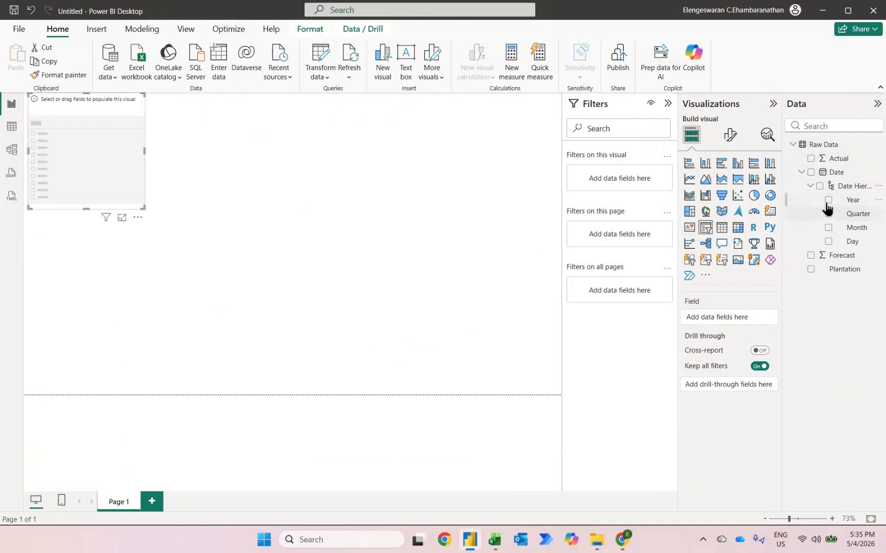
click(827, 201)
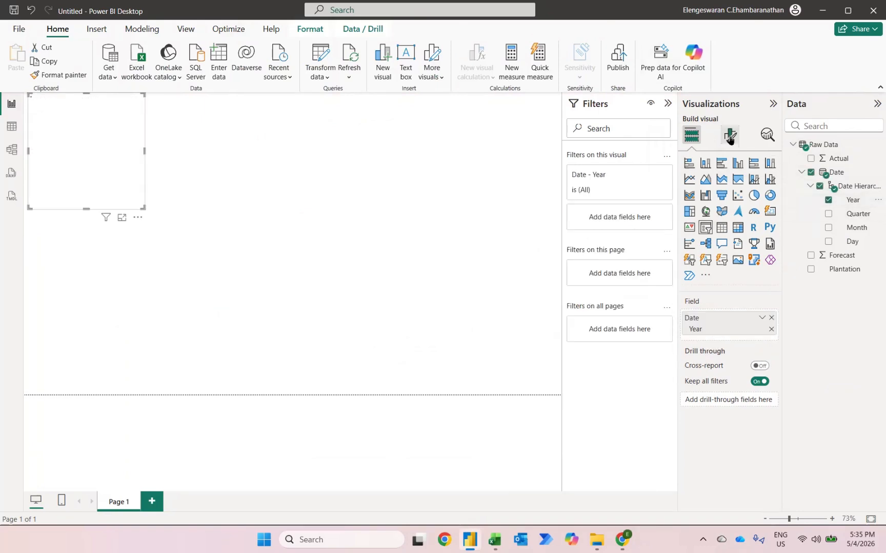
Set the Year slicer's style to Tile and shape it into a short, wide box in the page's upper-left area
click(728, 137)
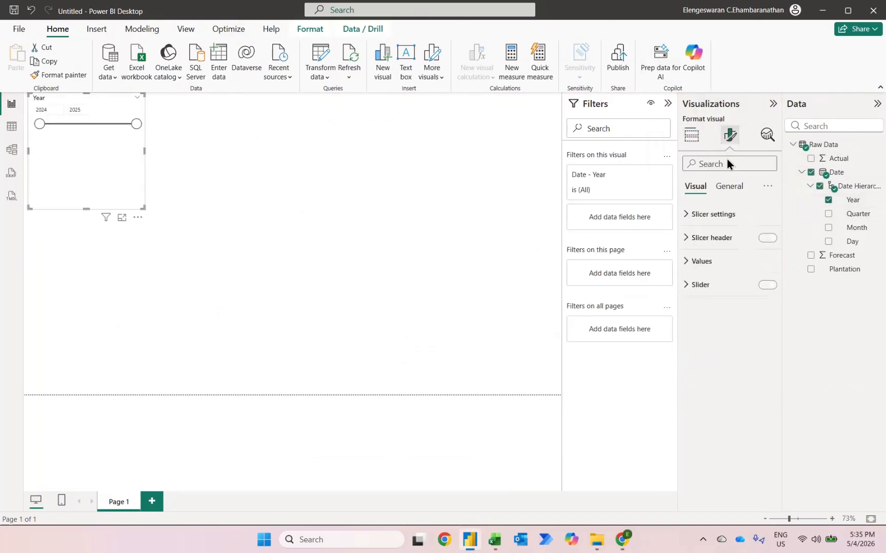
click(695, 214)
click(696, 274)
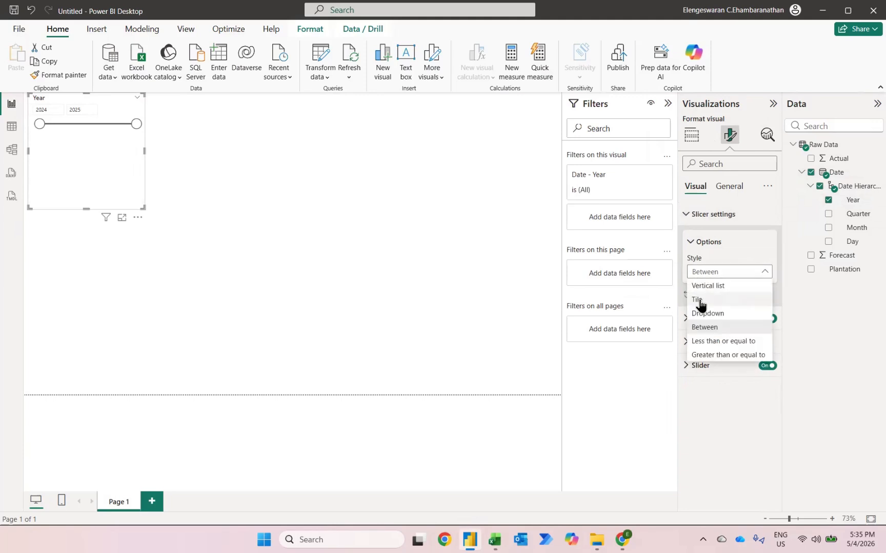
click(699, 300)
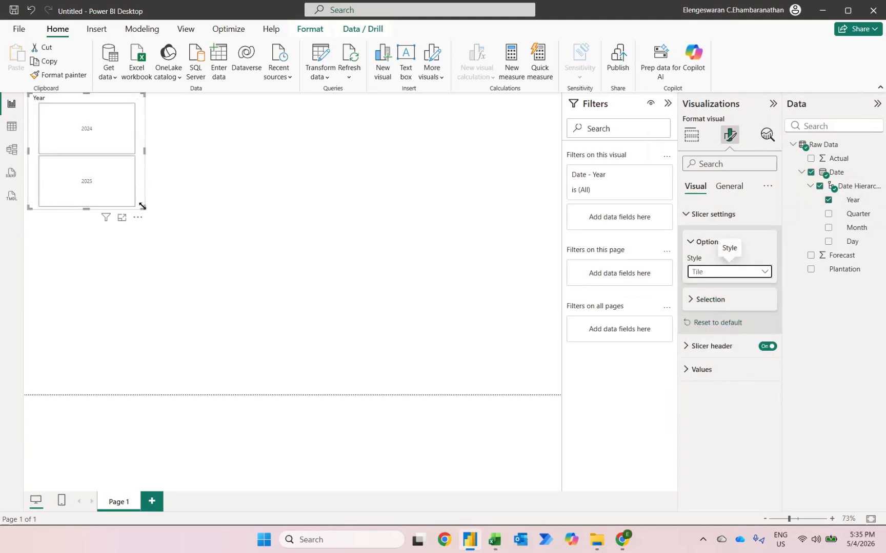
drag(142, 206, 166, 133)
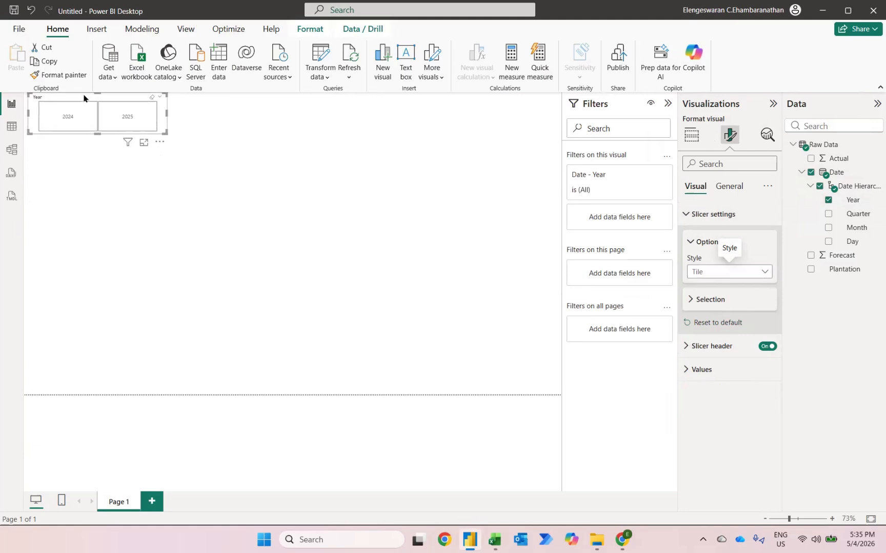
drag(84, 98, 66, 117)
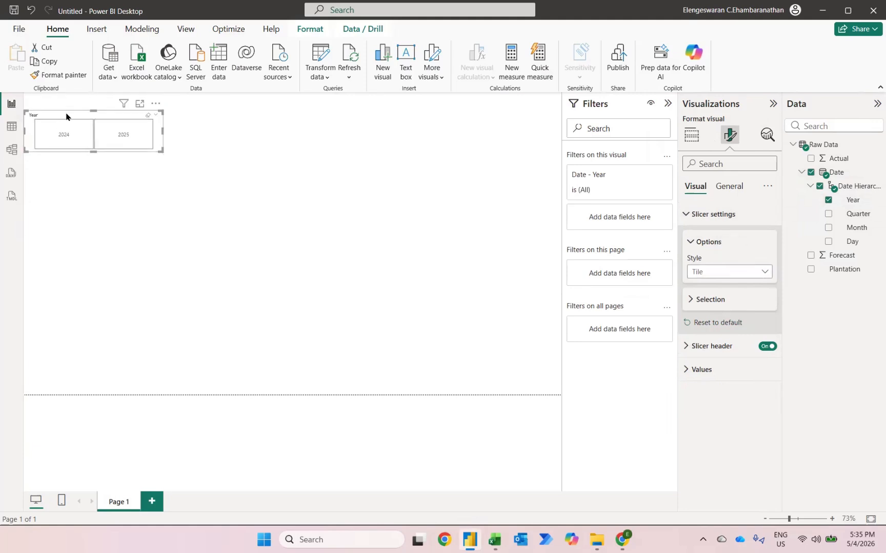
Duplicate the Year slicer, place the copy directly to its right, and change the copy's field to Quarter
key(ctrl+c)
key(ctrl+v)
drag(104, 121, 212, 123)
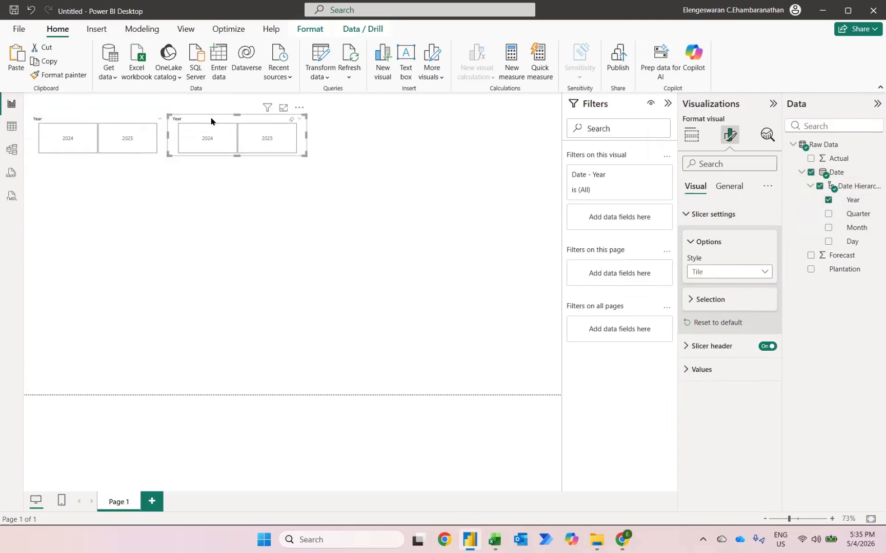
click(828, 200)
click(828, 216)
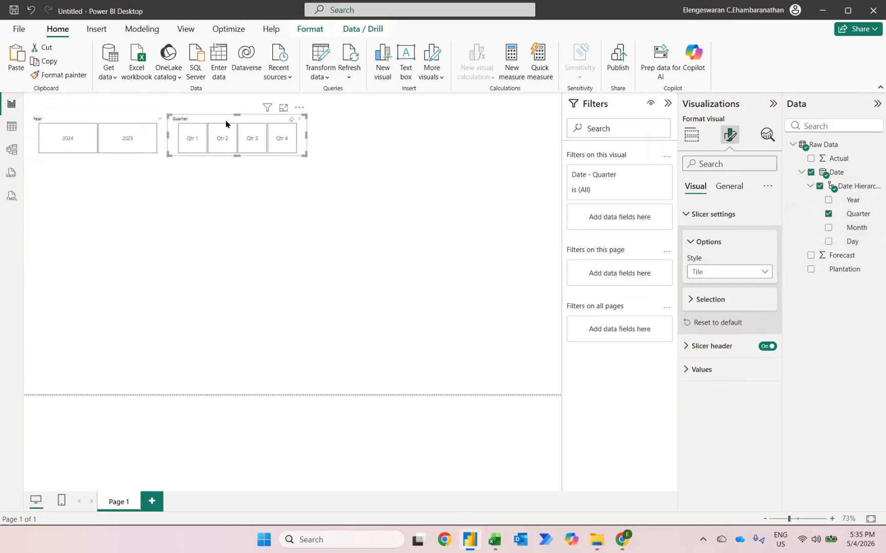
Create a Month slicer from a copy of the Quarter slicer, placed beside it, widened to the page edge and tall enough for two tile rows
key(ctrl+c)
key(ctrl+v)
drag(225, 123, 365, 122)
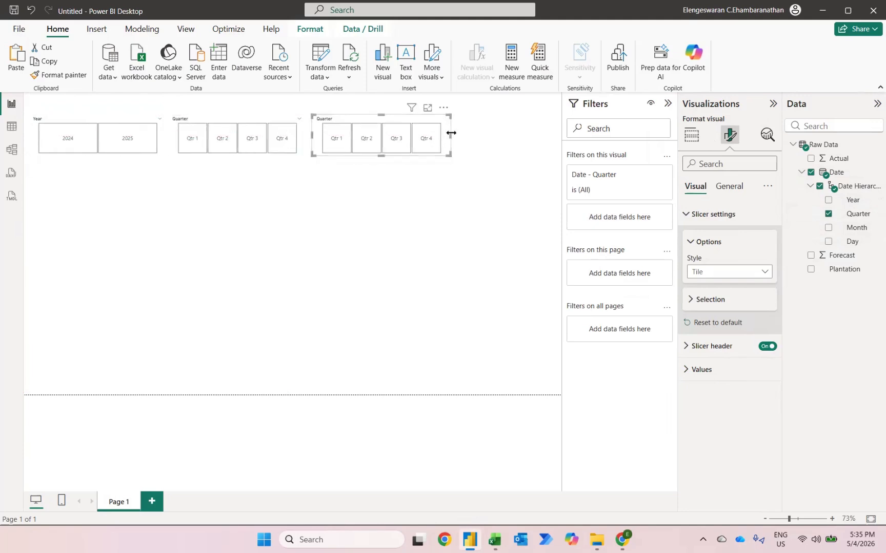
drag(449, 134, 560, 135)
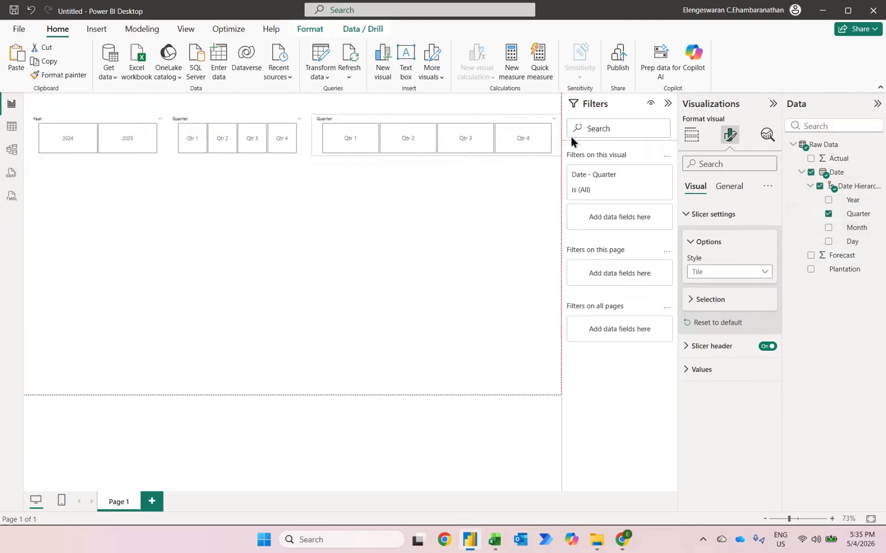
click(827, 216)
click(827, 228)
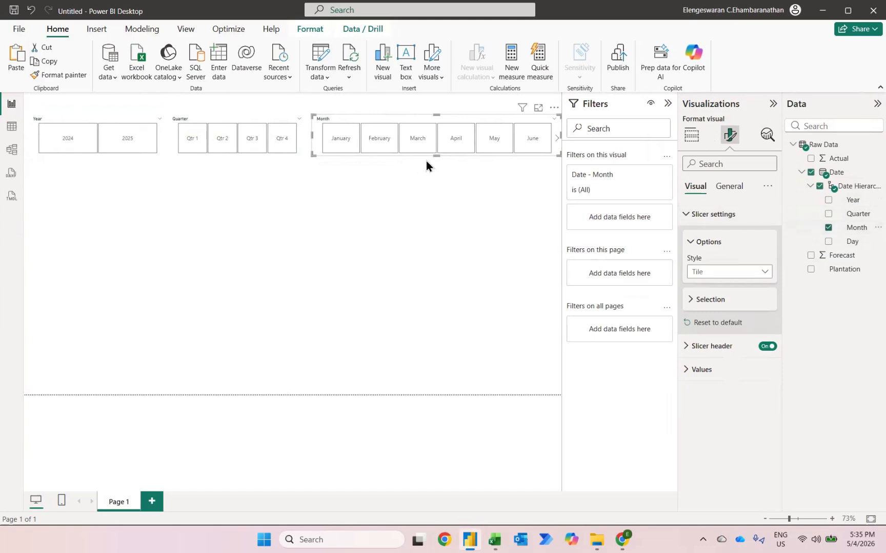
drag(437, 156, 437, 177)
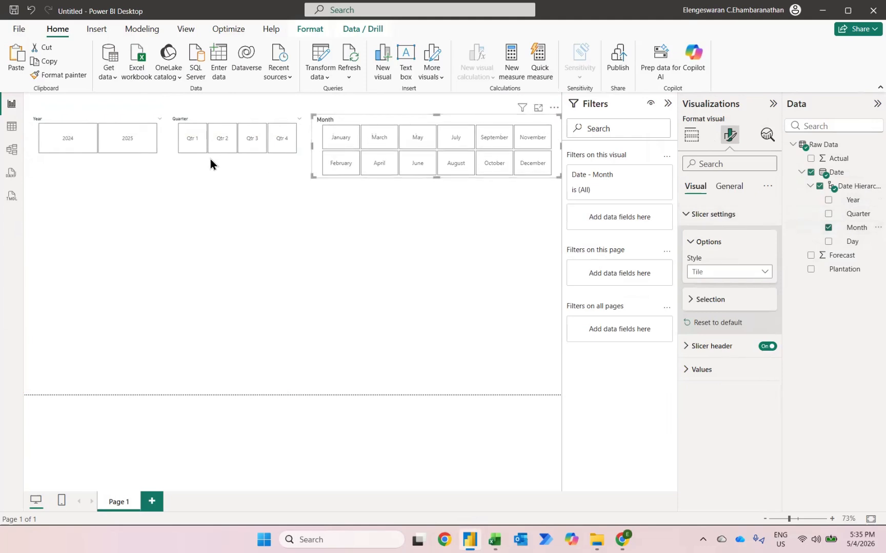
Make the Quarter and Year slicers taller to match the Month slicer, with their tiles in two rows
click(224, 124)
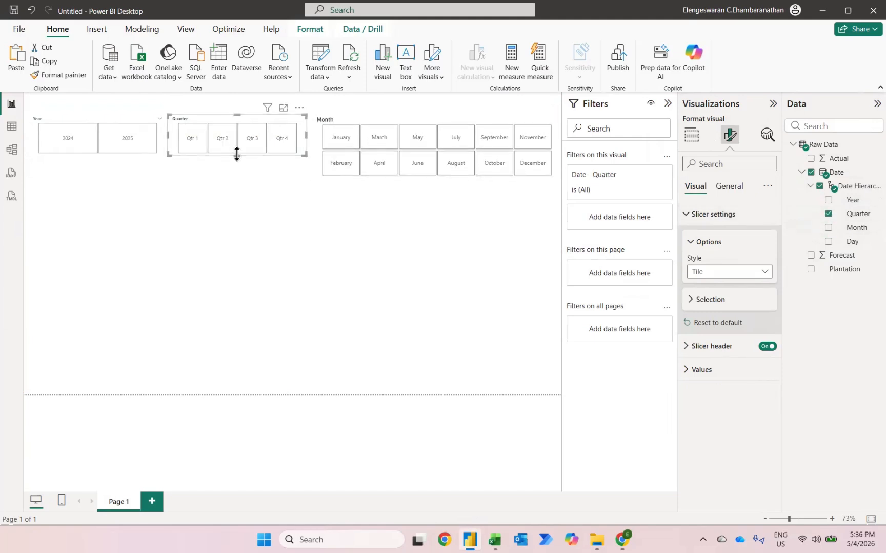
drag(235, 153, 235, 178)
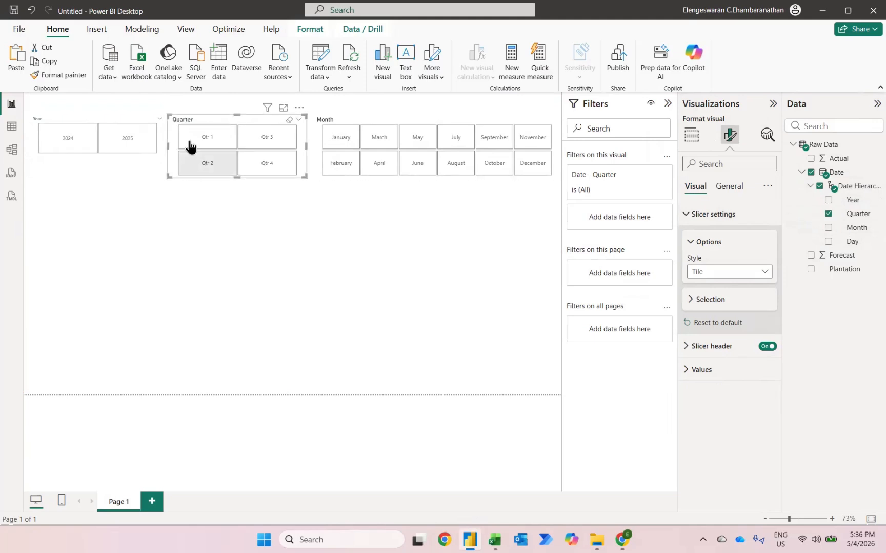
click(123, 120)
drag(94, 155, 90, 177)
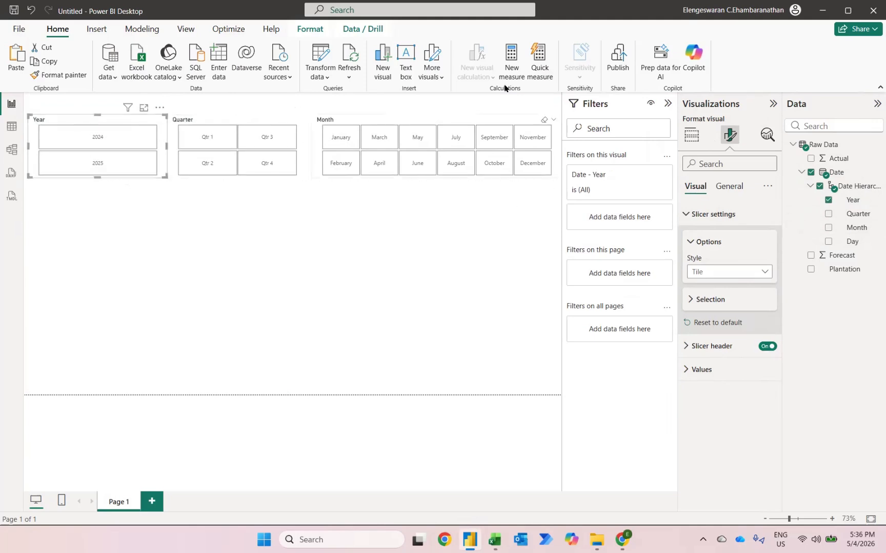
Add a table of Plantation, Actual and Forecast below the slicers and enlarge it to about half the page width, reaching the page's lower edge
click(285, 284)
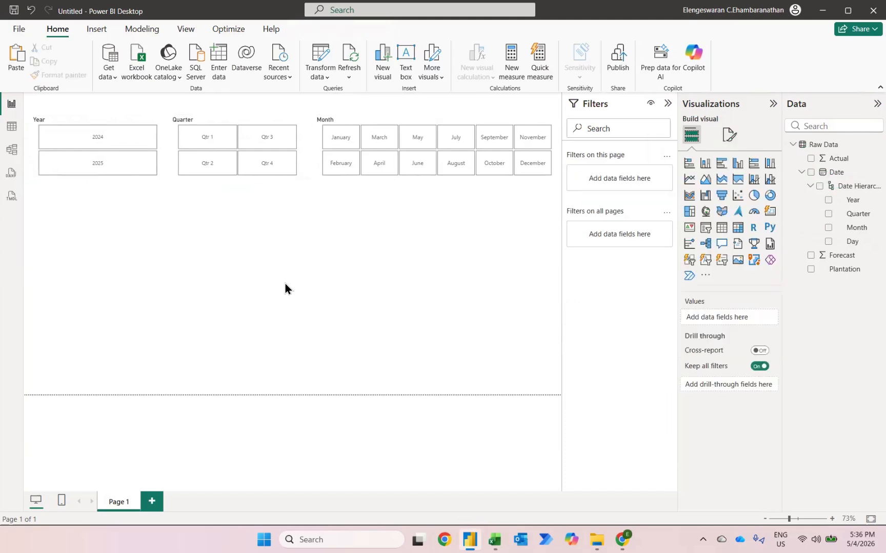
click(723, 229)
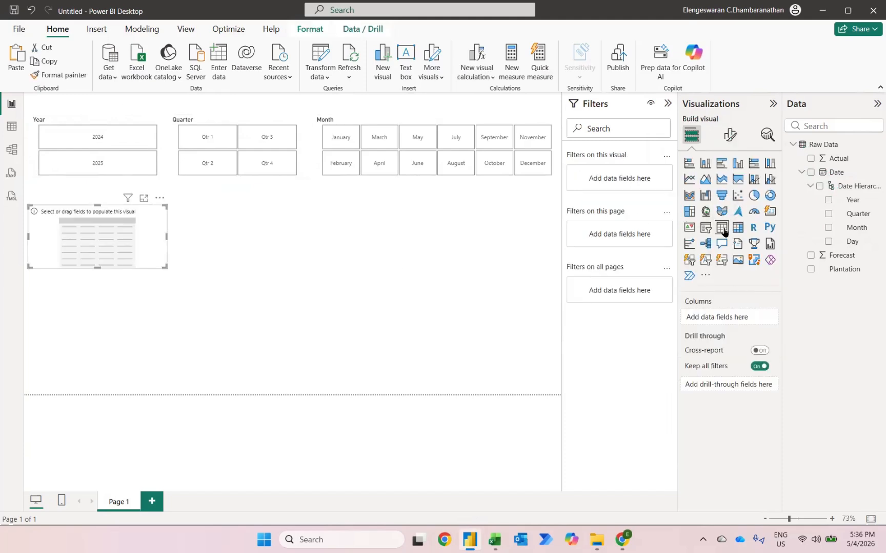
click(810, 270)
click(810, 159)
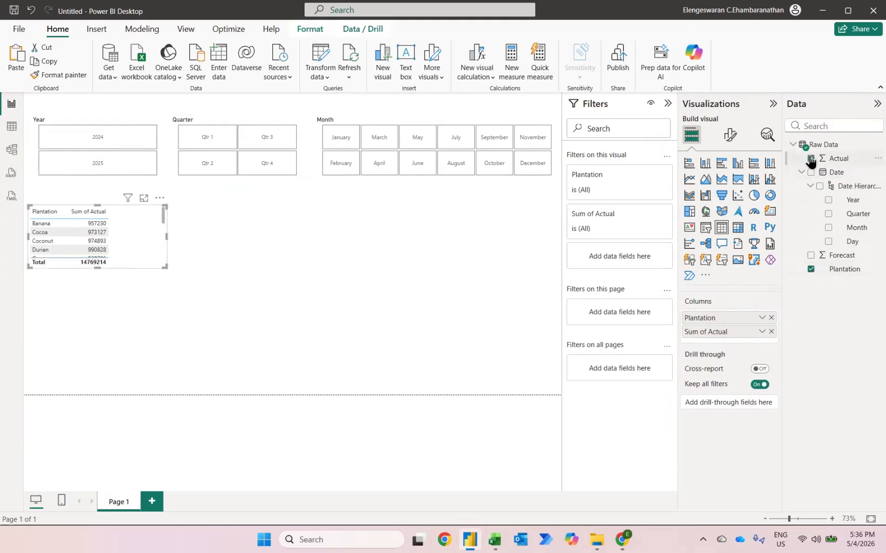
click(811, 256)
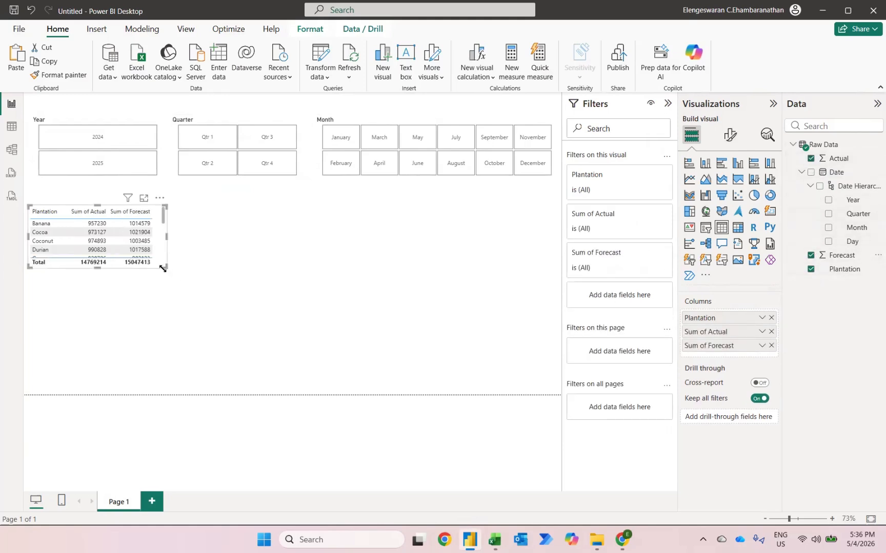
drag(163, 267, 310, 391)
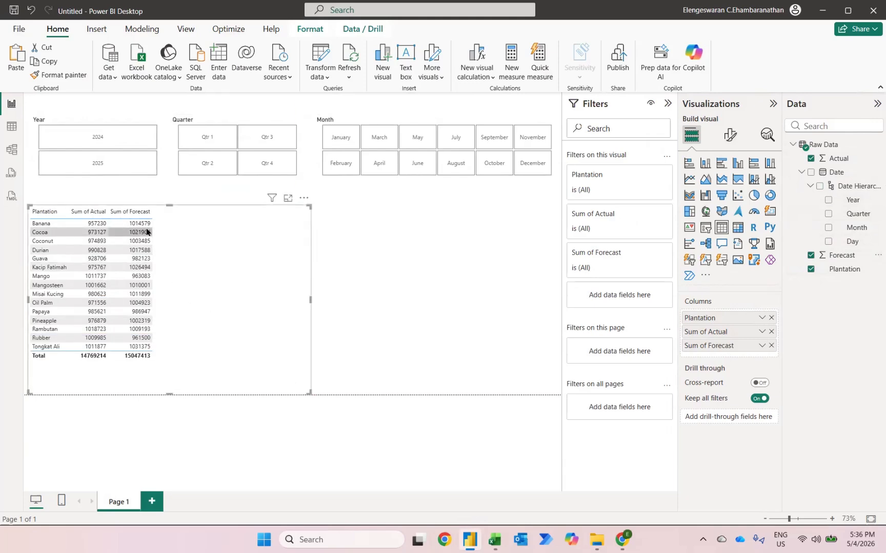
Consult the column requirements in the Excel brief, create the measure Difference = SUM('Raw Data'[Actual])-SUM('Raw Data'[Forecast]) and add it to the table
key(alt+Tab)
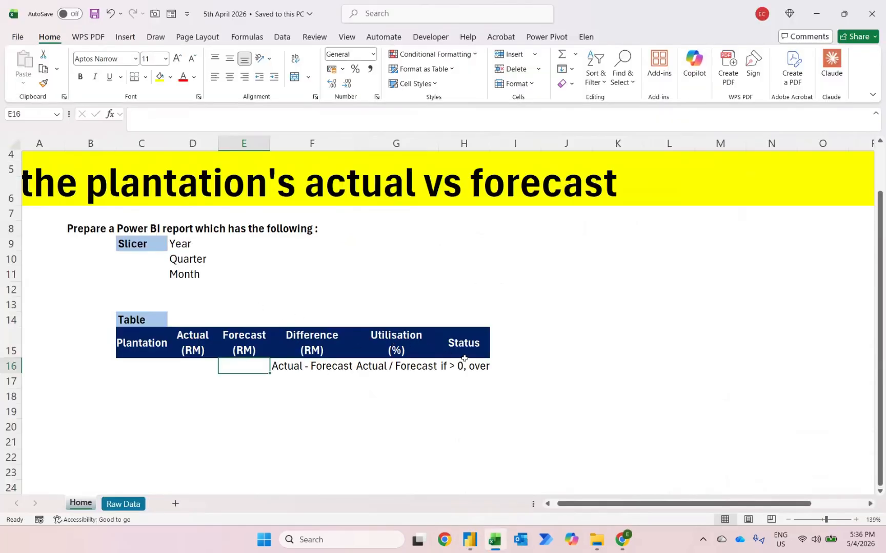
key(alt+Tab)
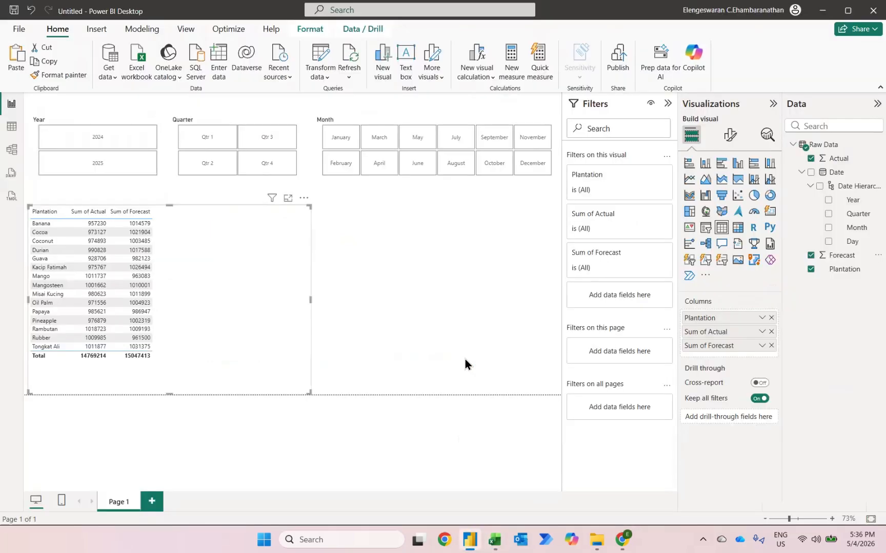
click(508, 52)
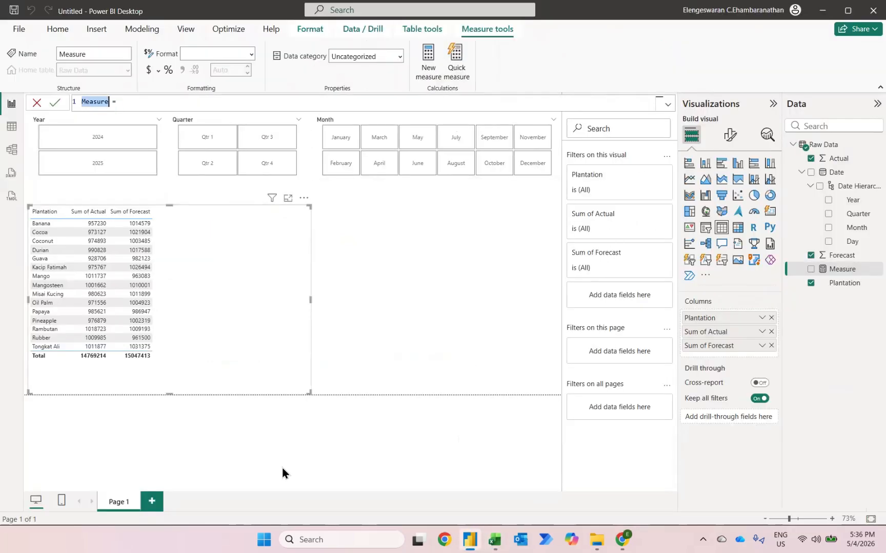
text(Differenc)
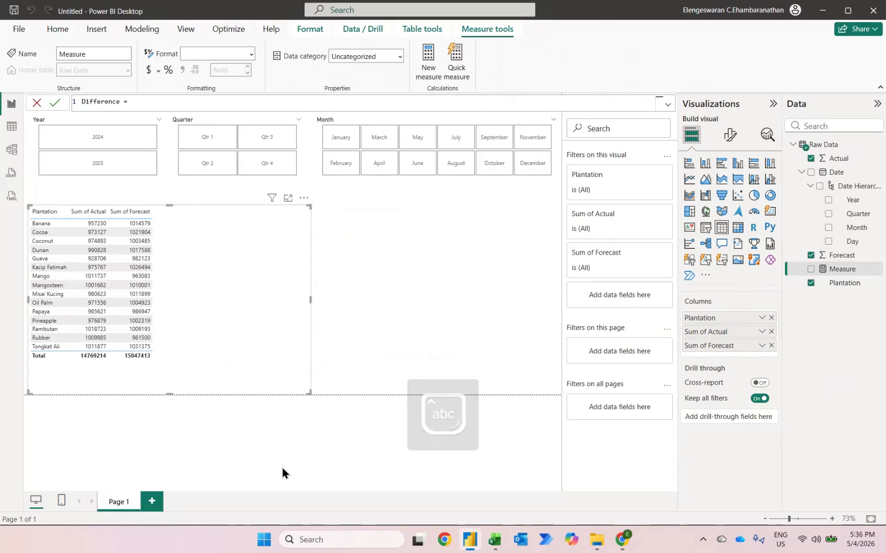
text(actu)
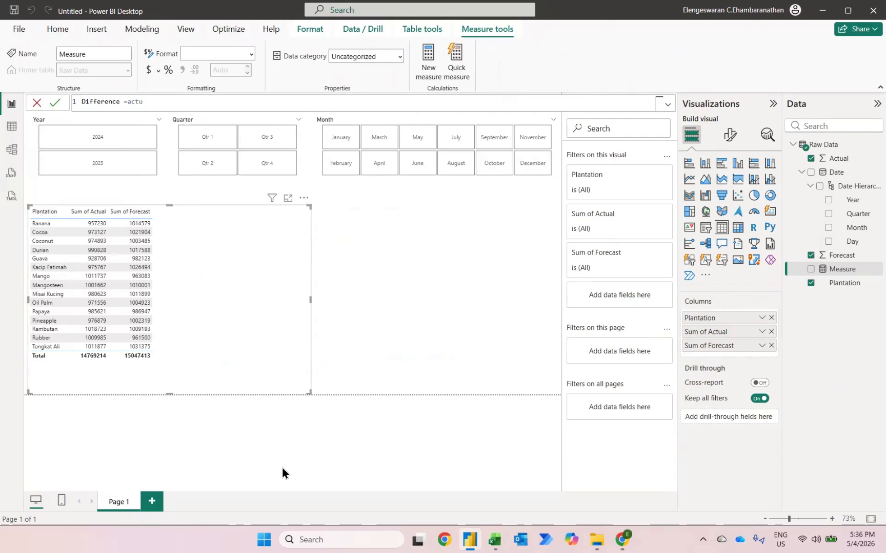
key(ctrl+shift+Left)
key(Caps_Lock)
text(SUM)
key(Caps_Lock)
text(()
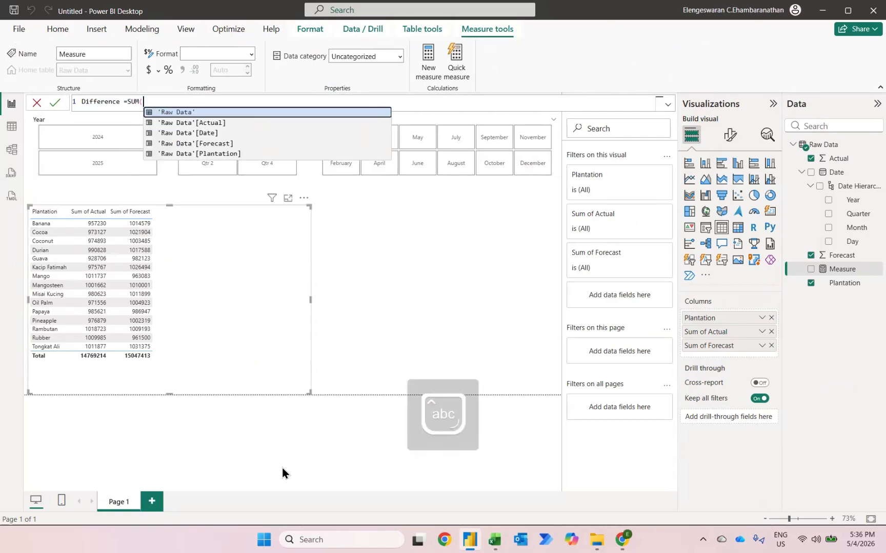
text('Raw Data'[Actual])-SUM(f)
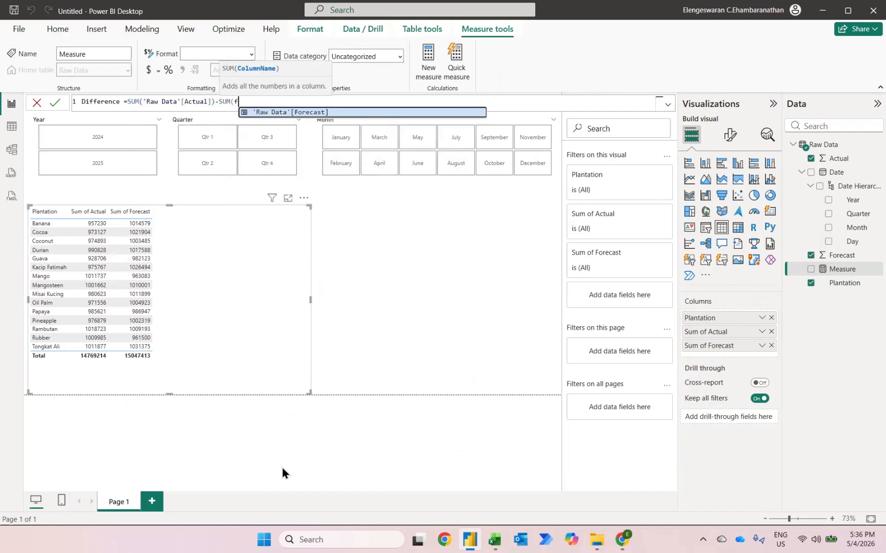
key(Tab)
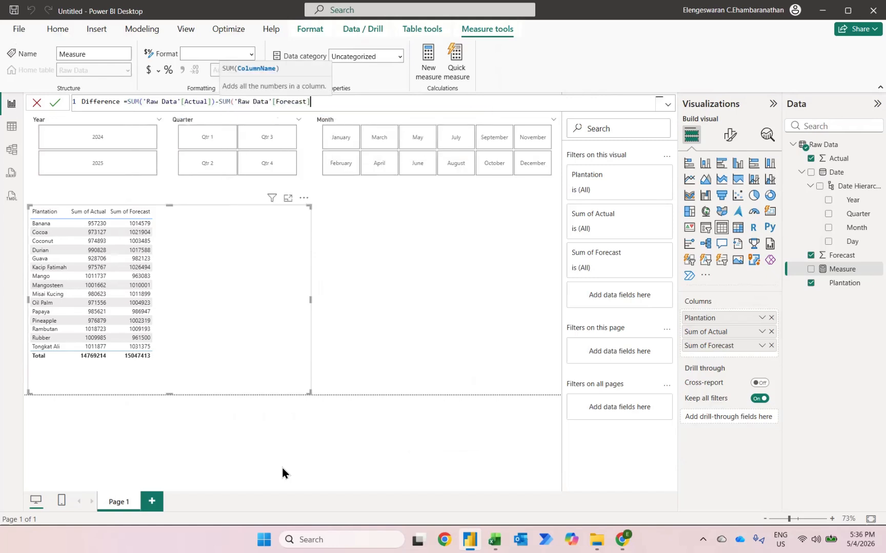
text())
key(Return)
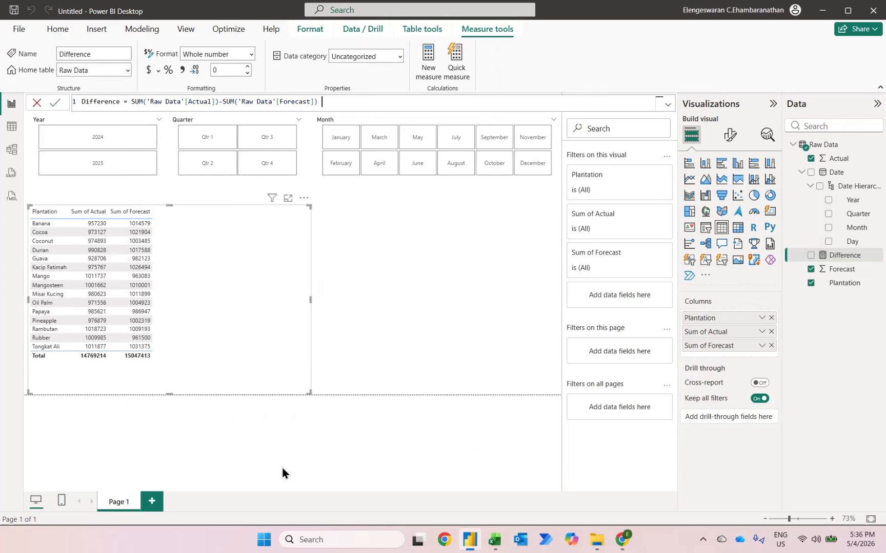
click(809, 256)
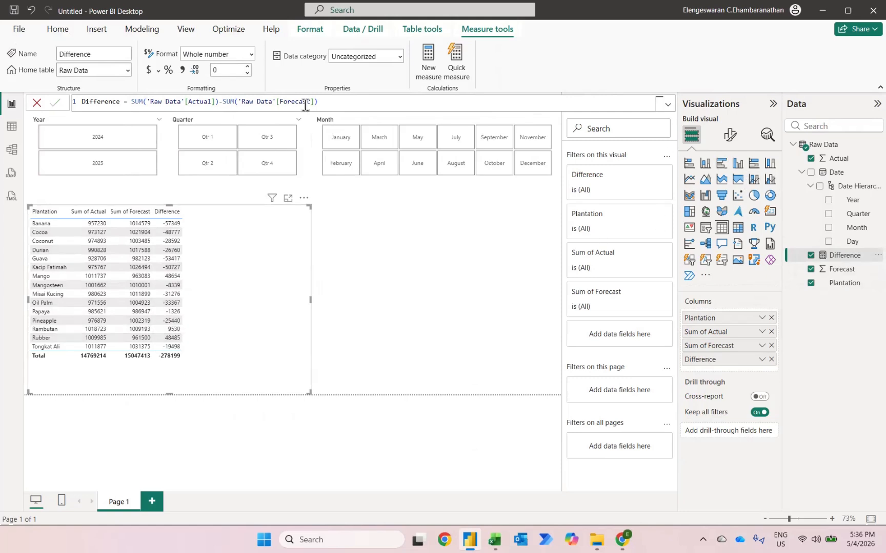
Create a new measure Utilisation = SUM('Raw Data'[Actual])/SUM('Raw Data'[Forecast])
click(422, 61)
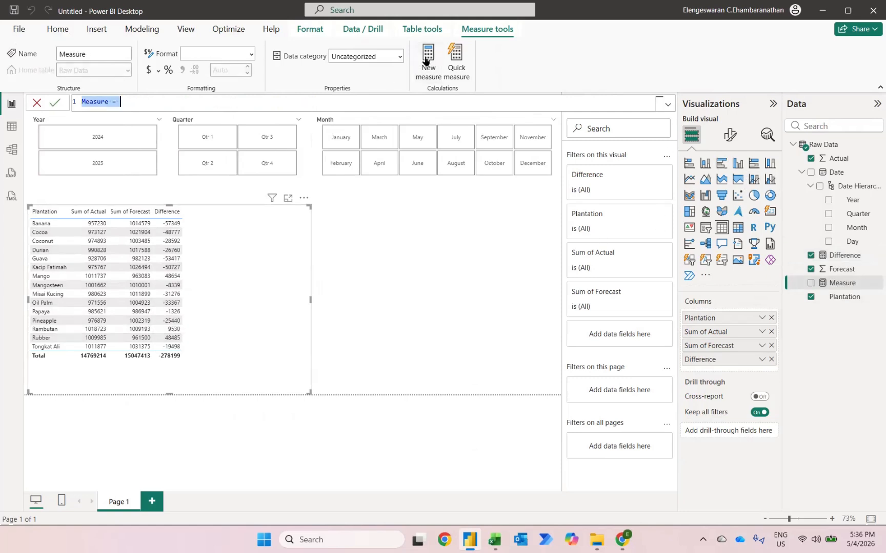
text(Util)
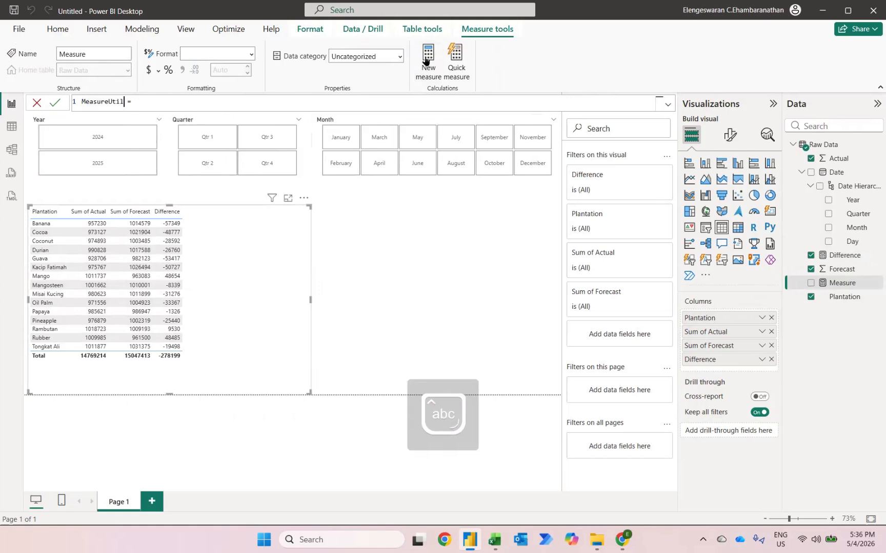
text(i)
key(shift+Home)
text(Utilisation =SUM('Raw Data'[Actual])
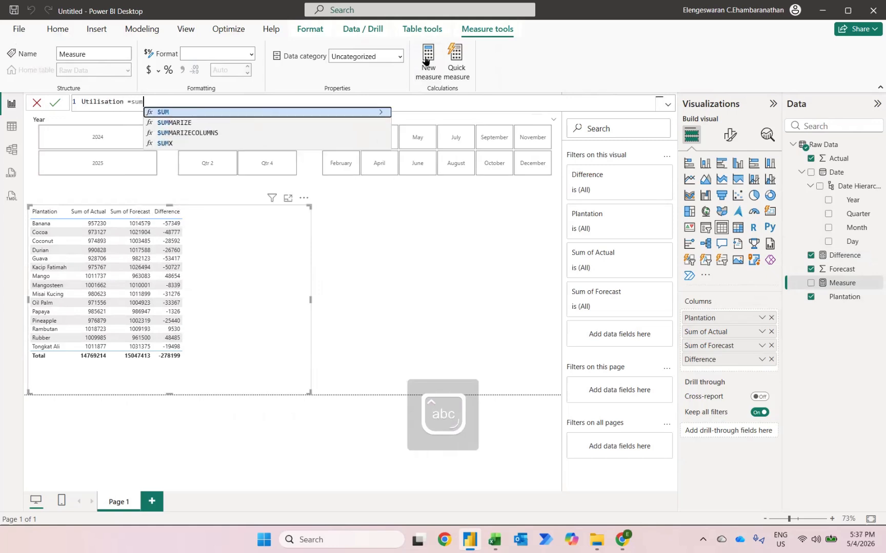
text()/SUBSTITUTE()
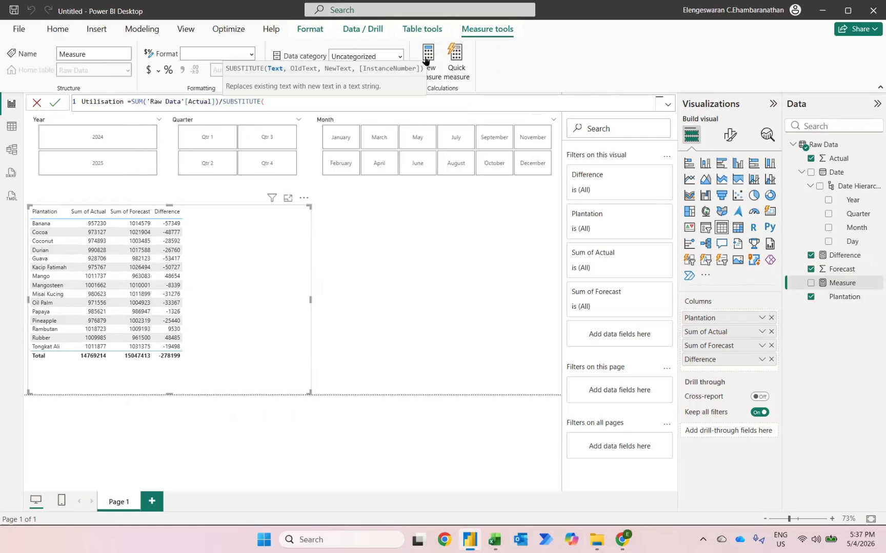
key(ctrl+shift+Left)
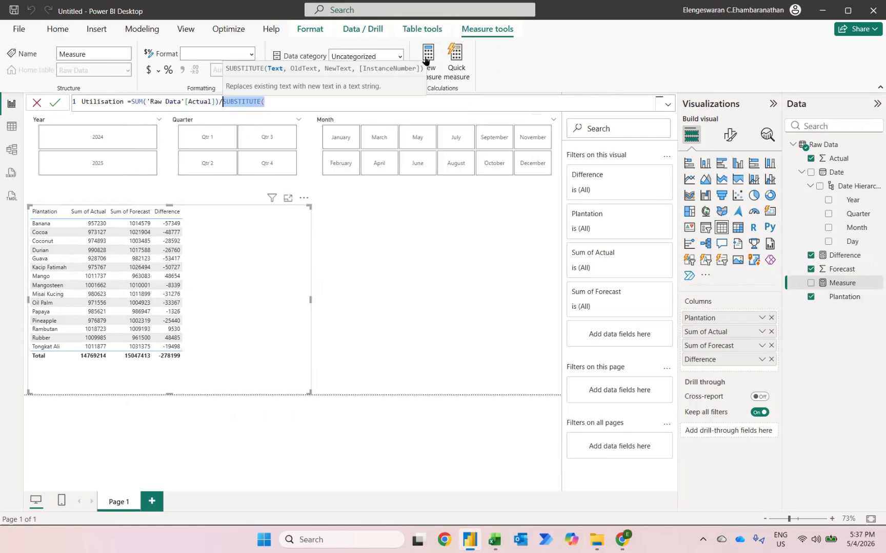
text(SUM()
key(Down)
key(Down)
key(Down)
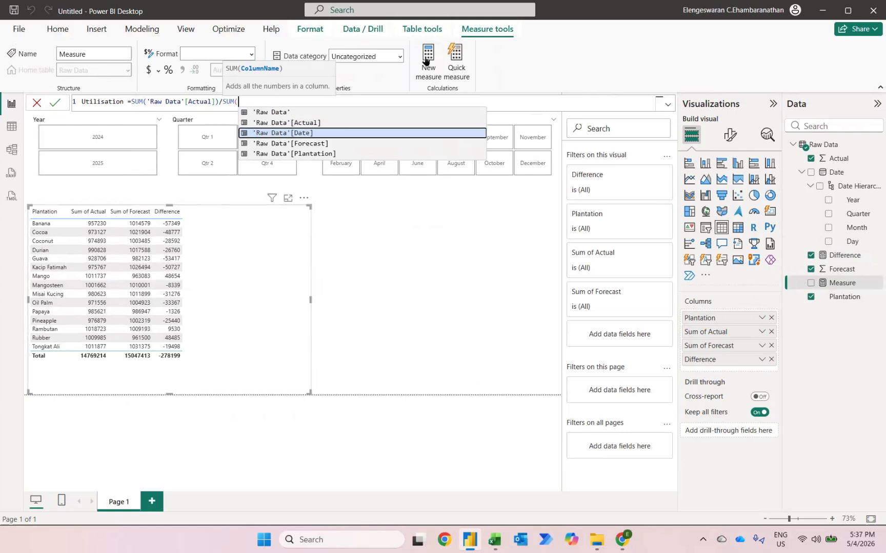
key(Tab)
text())
key(Return)
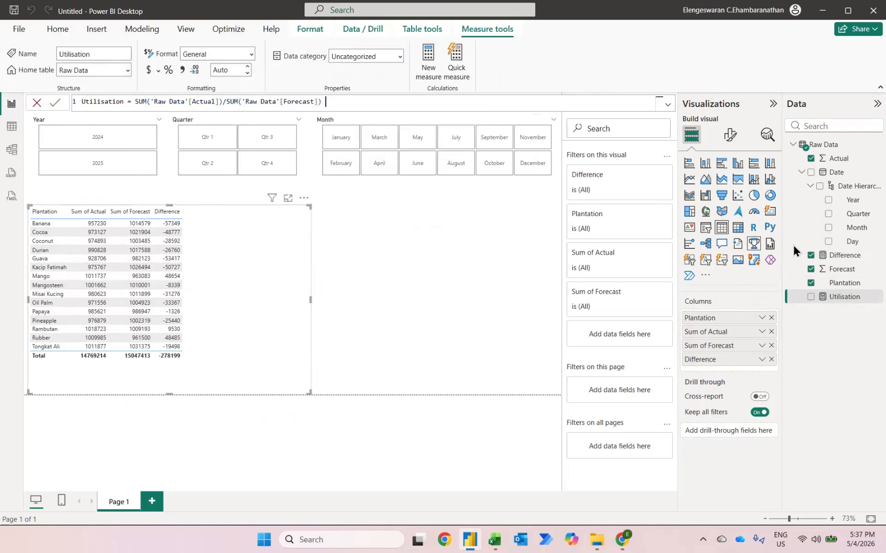
Add the Utilisation measure to the plantation table and format it as a percentage
click(810, 297)
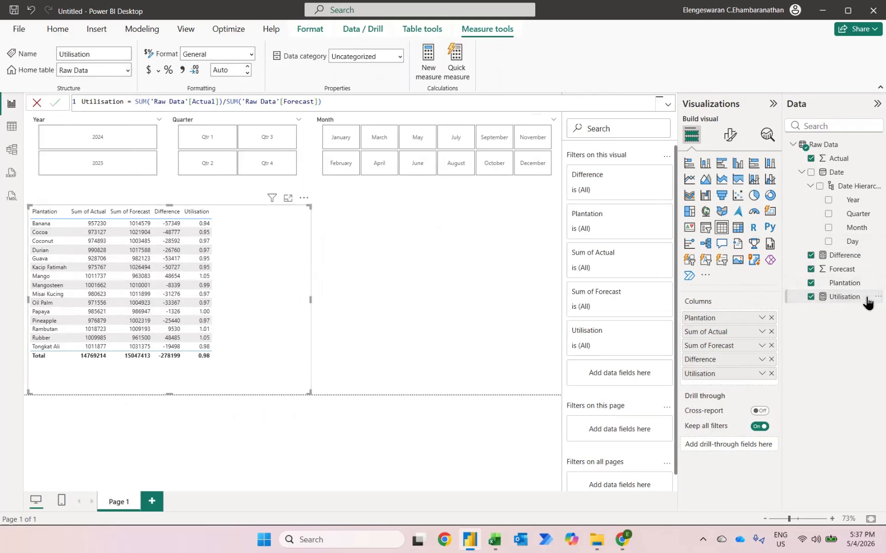
click(169, 70)
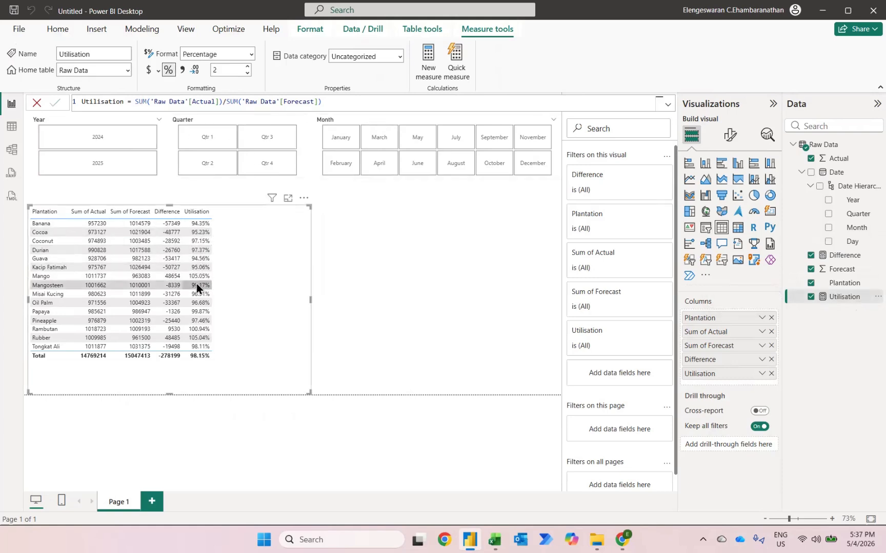
Create the measure Status = IF([Difference]>0,"Over","Under") in the Raw Data table, checking the status rule in the Excel brief
click(837, 150)
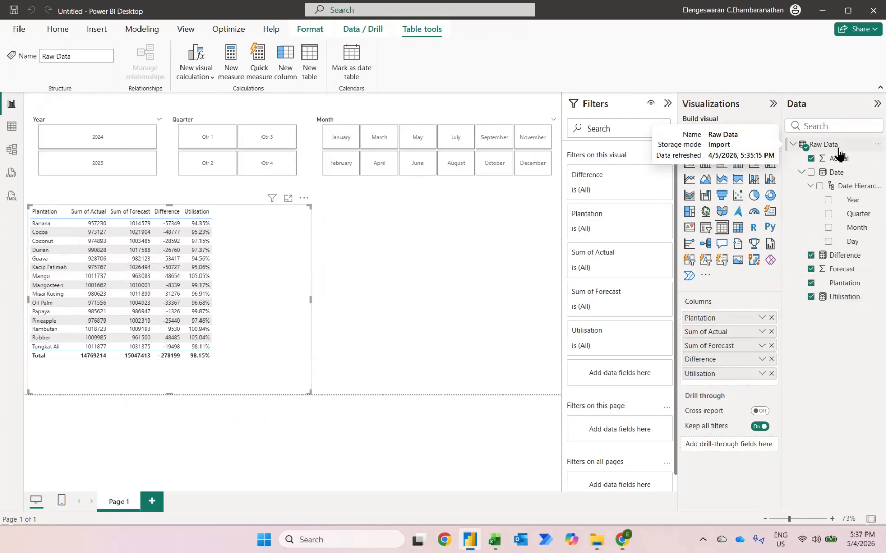
click(235, 69)
text(St)
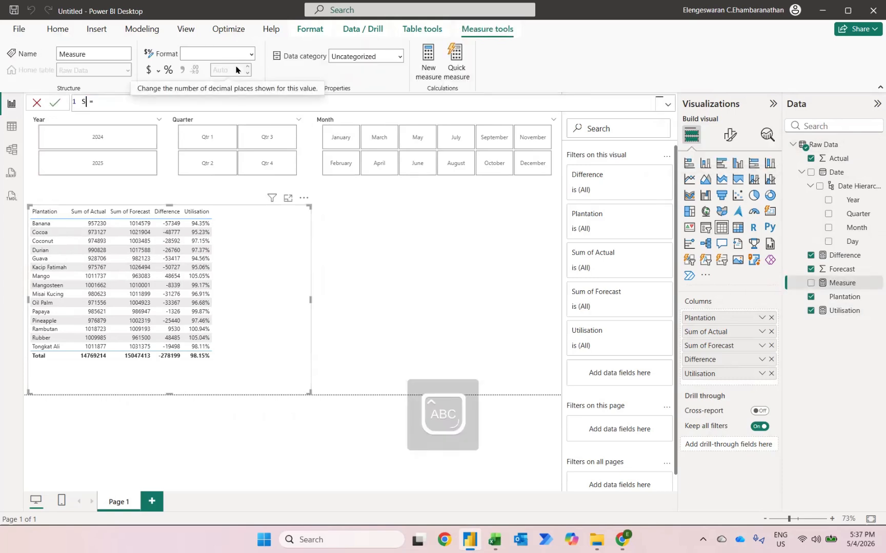
text(atus =IF()
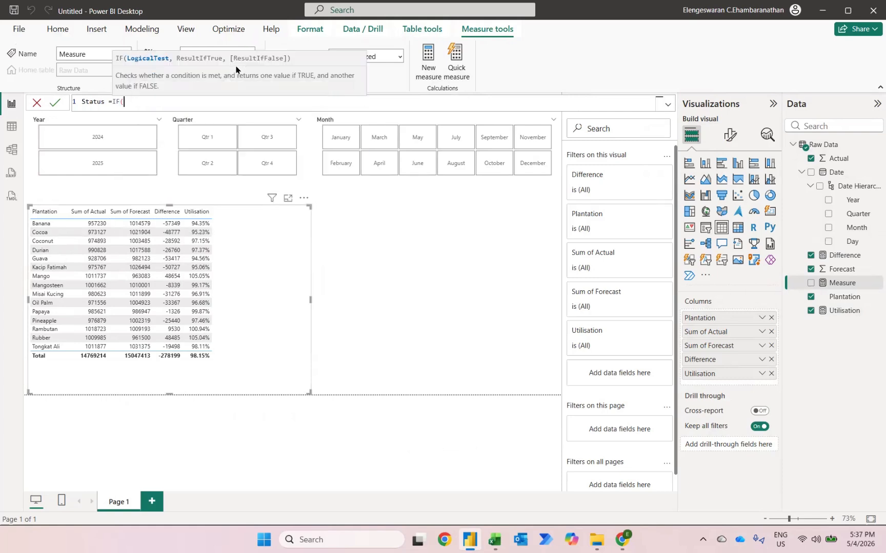
text([Difference]>0,")
key(Caps_Lock)
text(U)
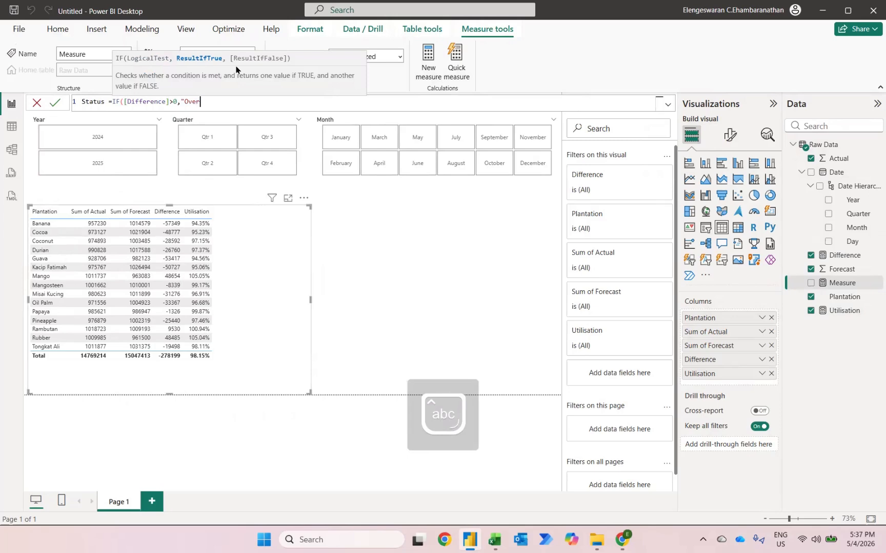
text(ver)
key(alt+Tab)
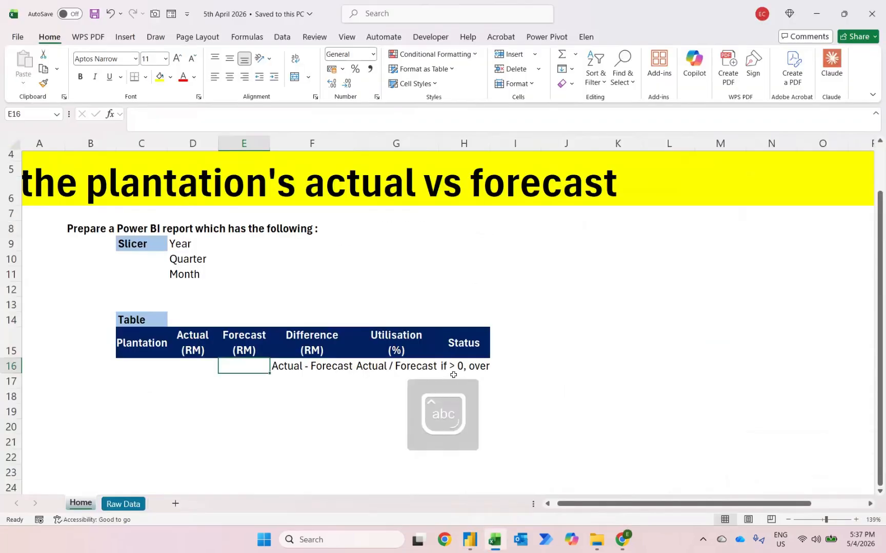
key(alt+Tab)
text(,)
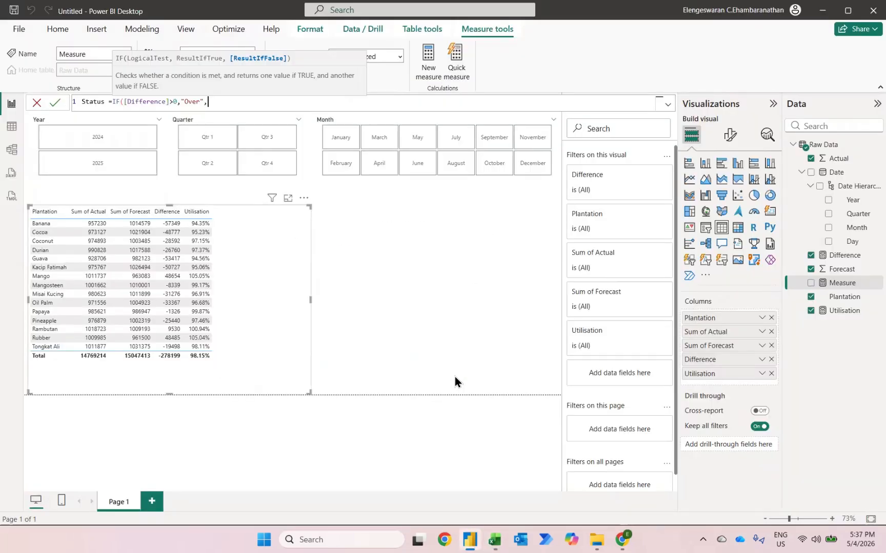
text(")
key(Caps_Lock)
text(Under")
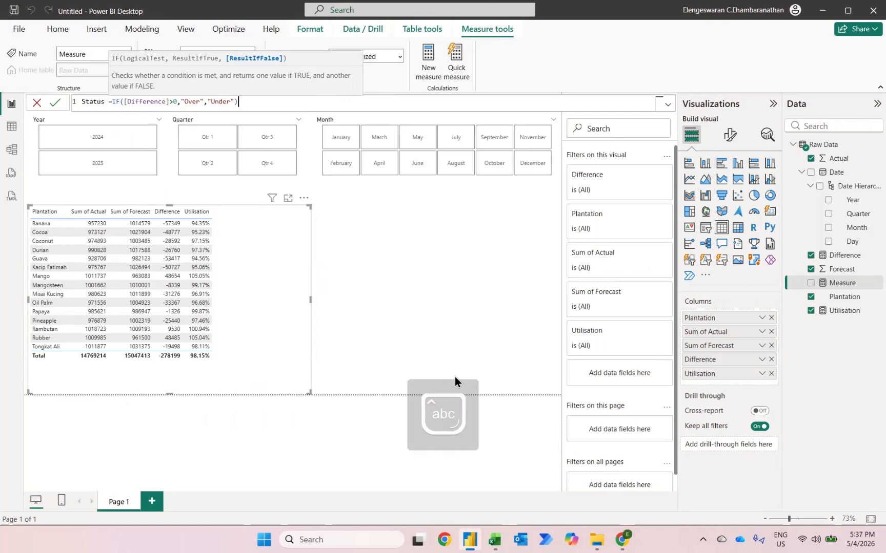
text())
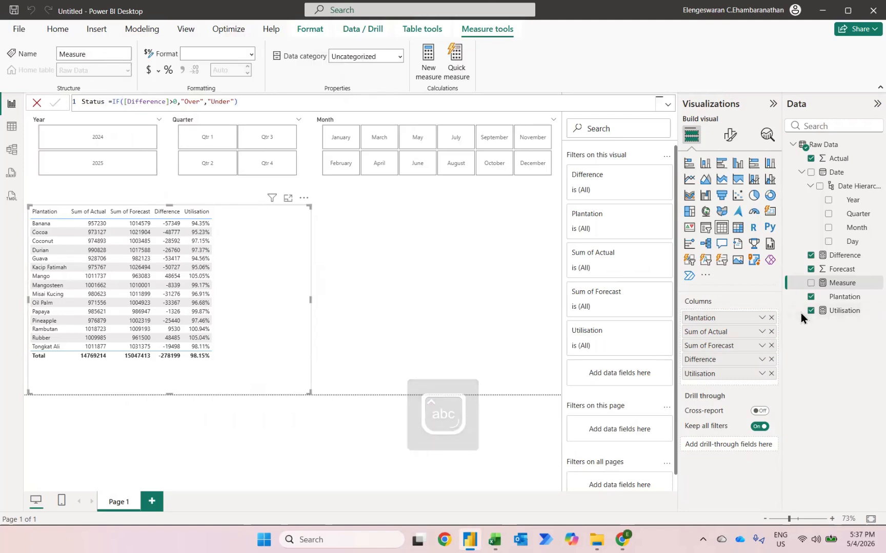
Commit the Status measure and add it to the plantation table
key(Return)
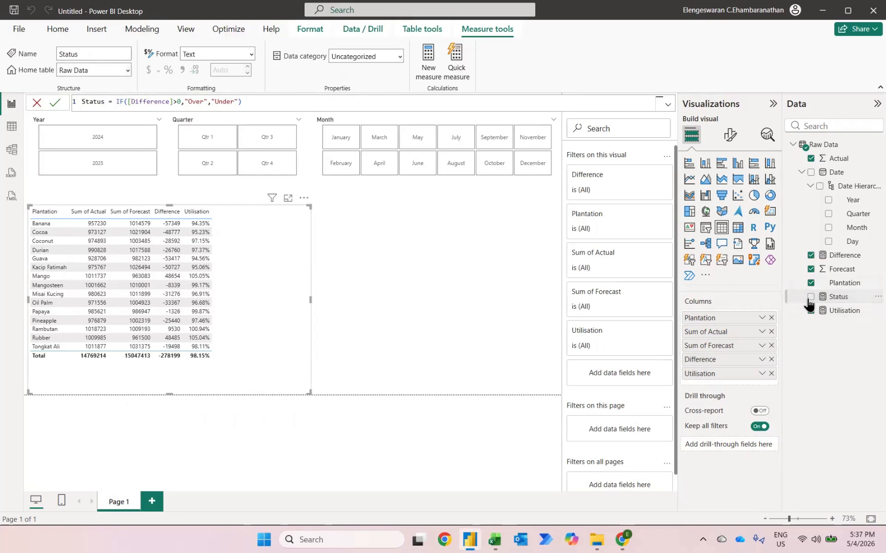
click(809, 300)
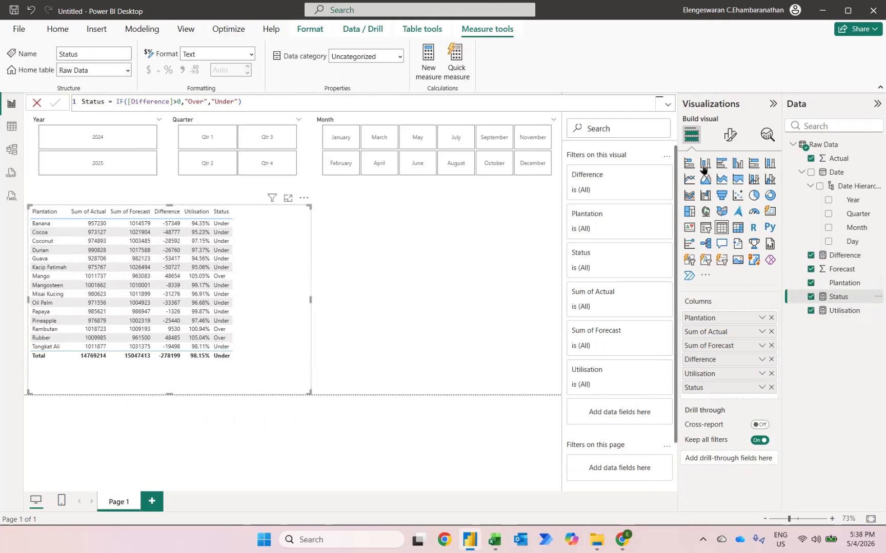
Set the plantation table's values to font size 14 and extend the table's upper edge to just below the slicers
click(730, 135)
click(700, 261)
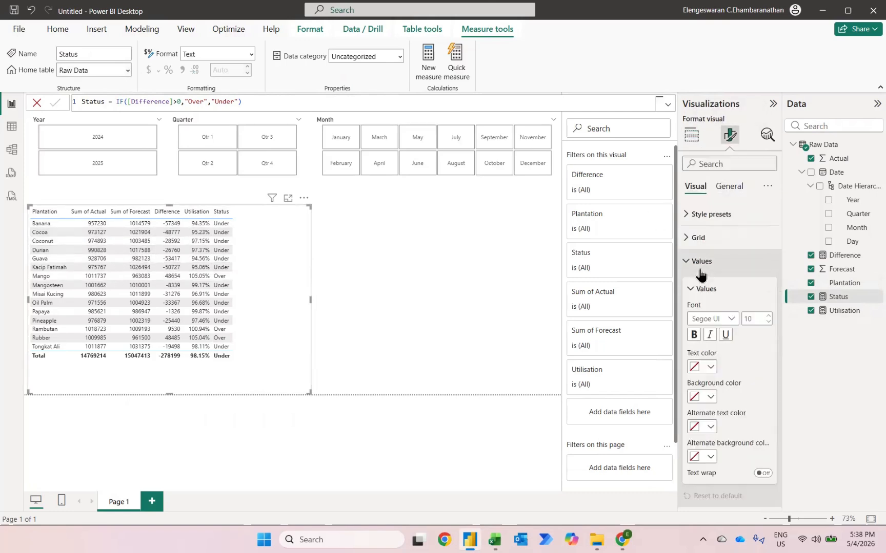
double_click(755, 319)
text(16)
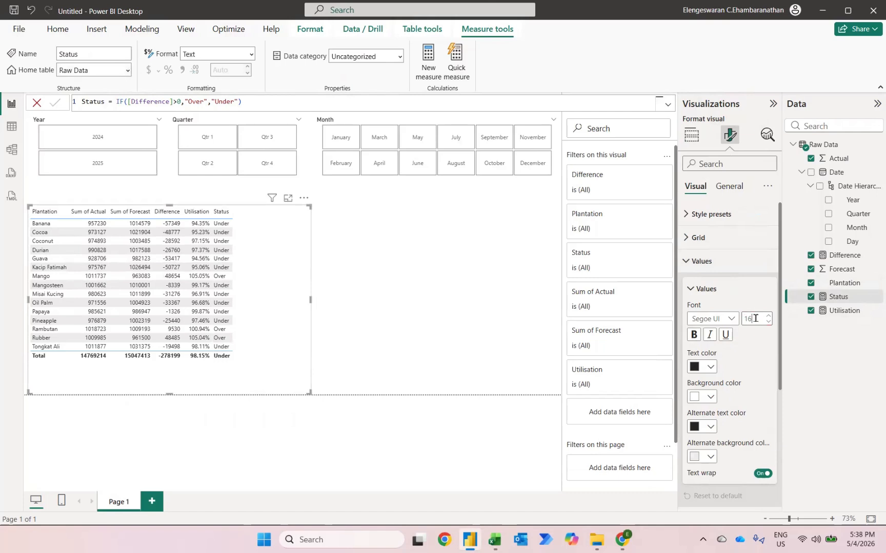
key(Return)
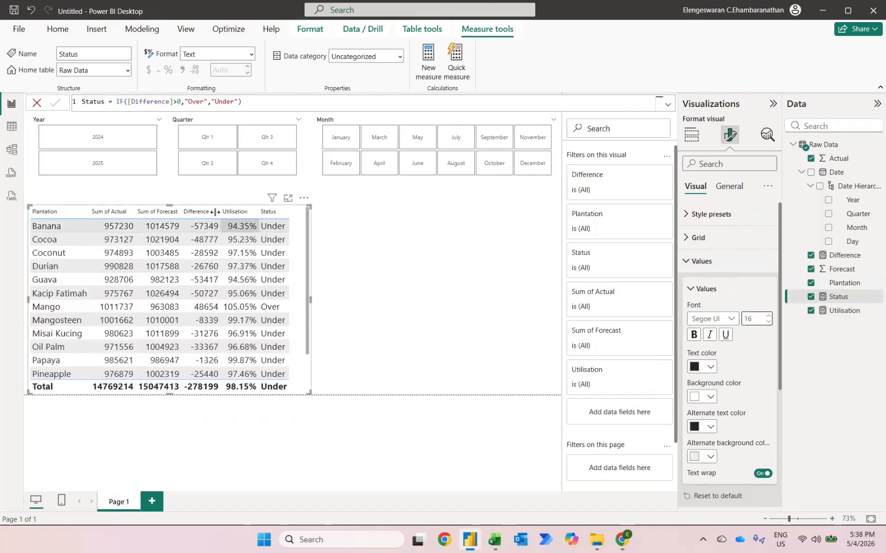
drag(169, 205, 169, 179)
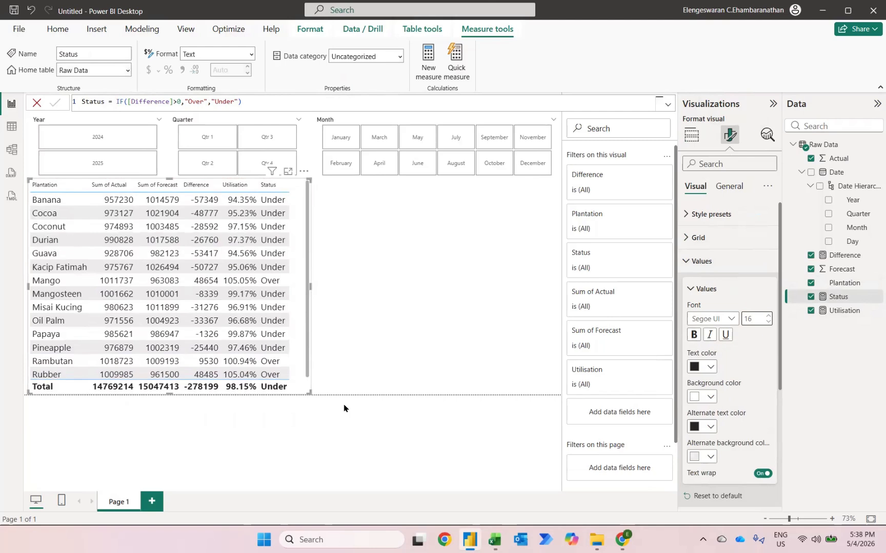
click(768, 322)
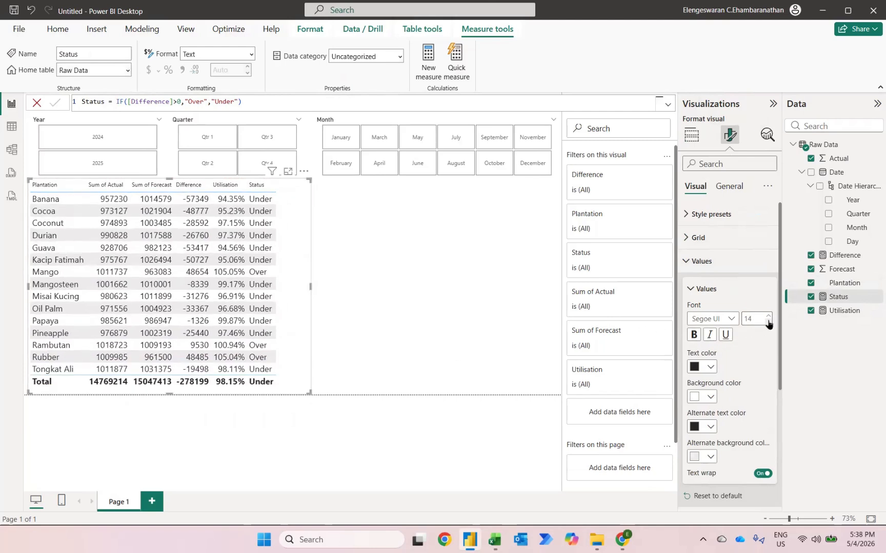
Set the plantation table's column header font size to 15
click(701, 261)
click(710, 309)
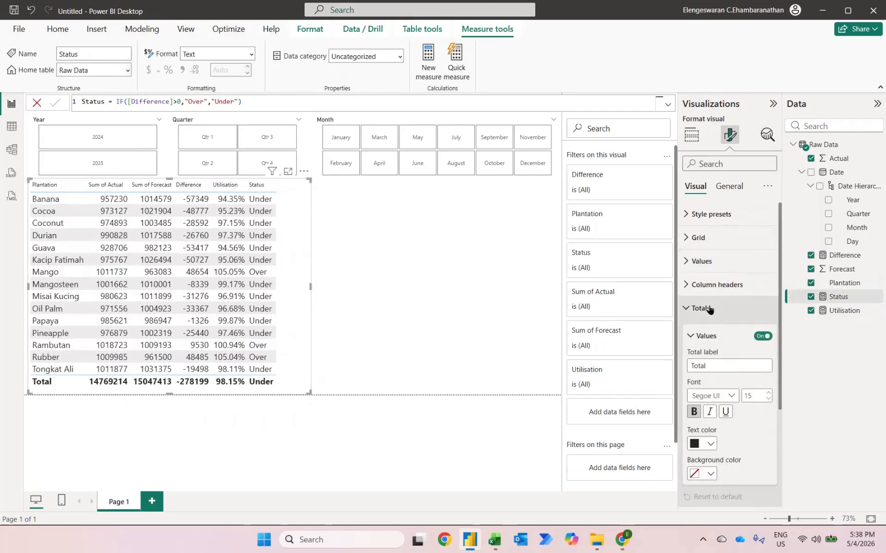
click(707, 285)
double_click(750, 343)
text(15)
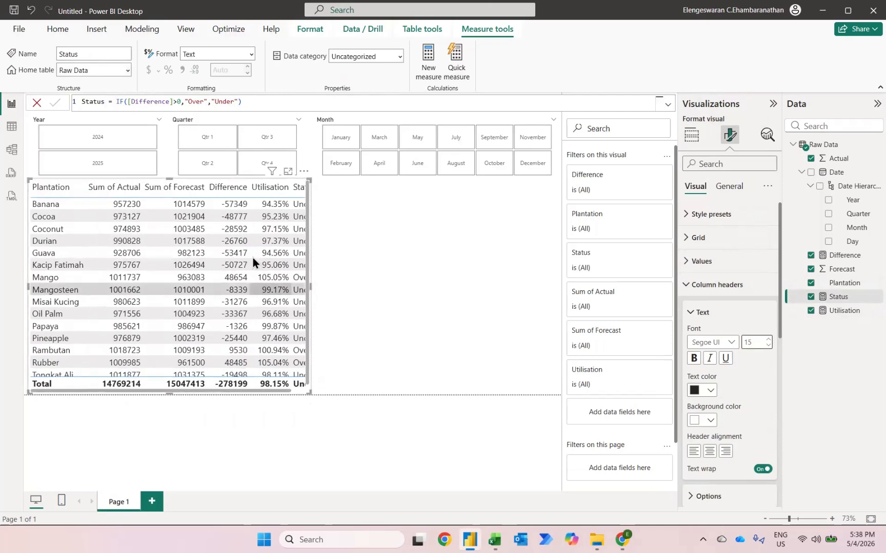
click(449, 277)
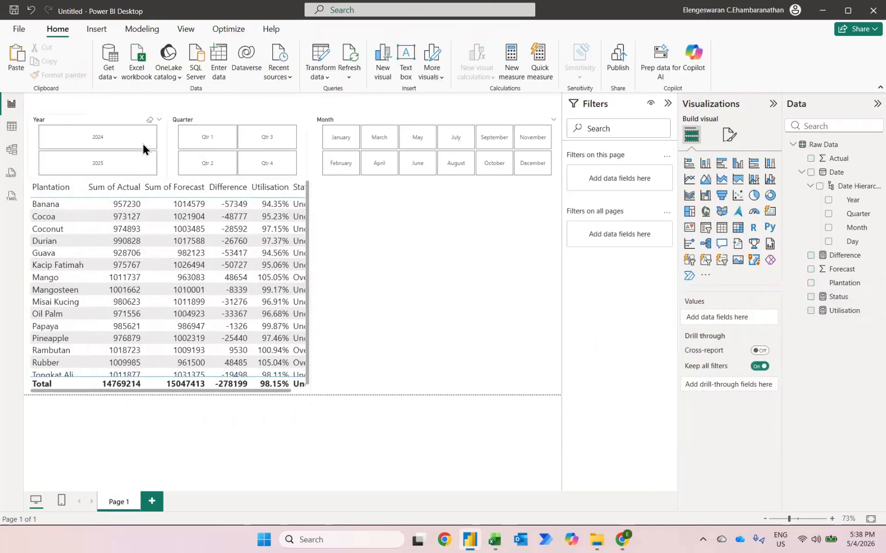
Select the Year, Quarter and Month slicers together and move them up to the top edge of the page
click(112, 115)
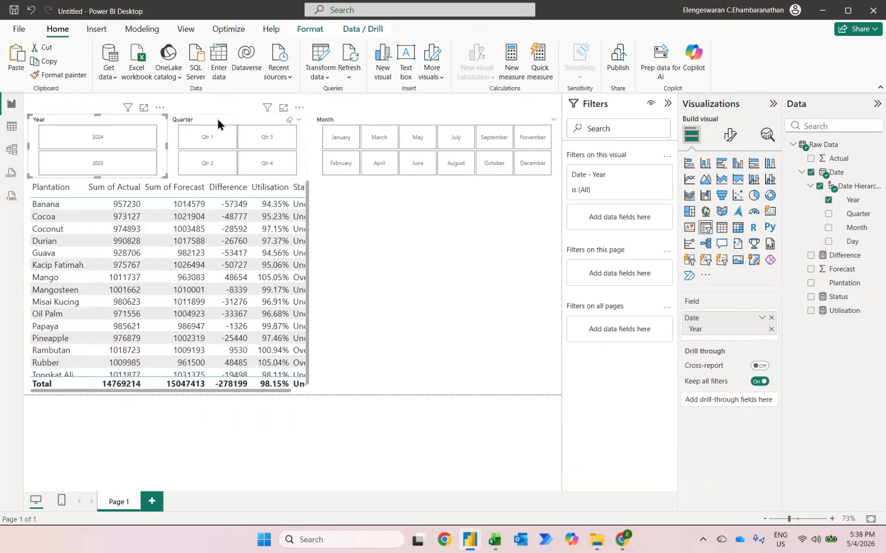
ctrl+click(218, 120)
click(332, 120)
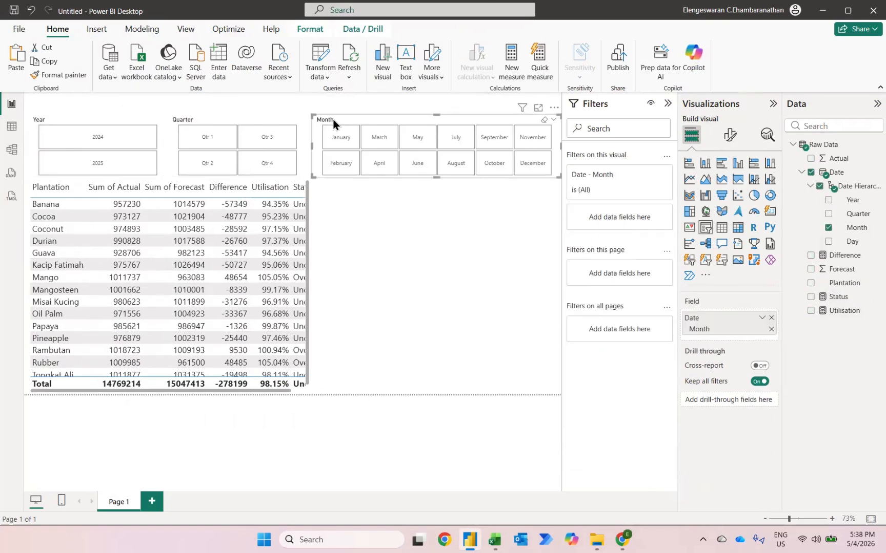
ctrl+click(235, 120)
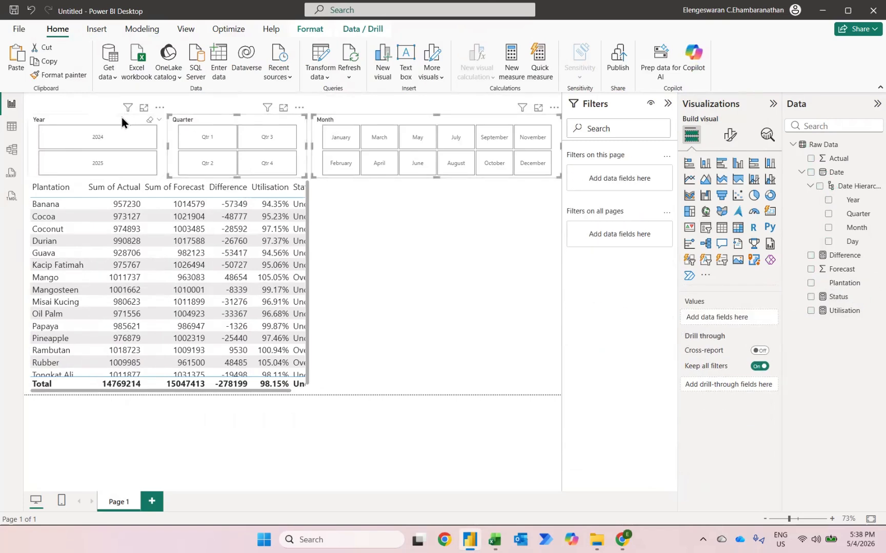
ctrl+click(122, 118)
drag(122, 117, 123, 103)
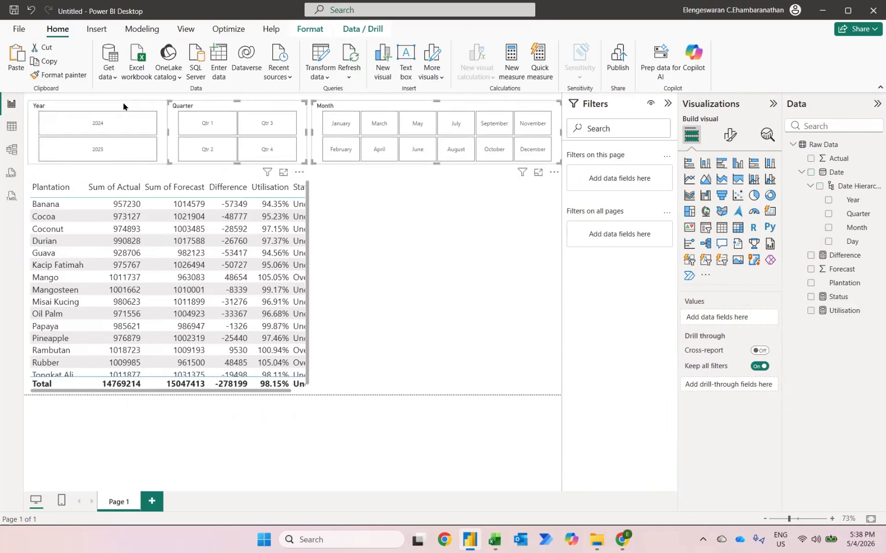
click(123, 102)
Enlarge the plantation table up to the slicers and widen it so that all columns through Status fit
click(302, 392)
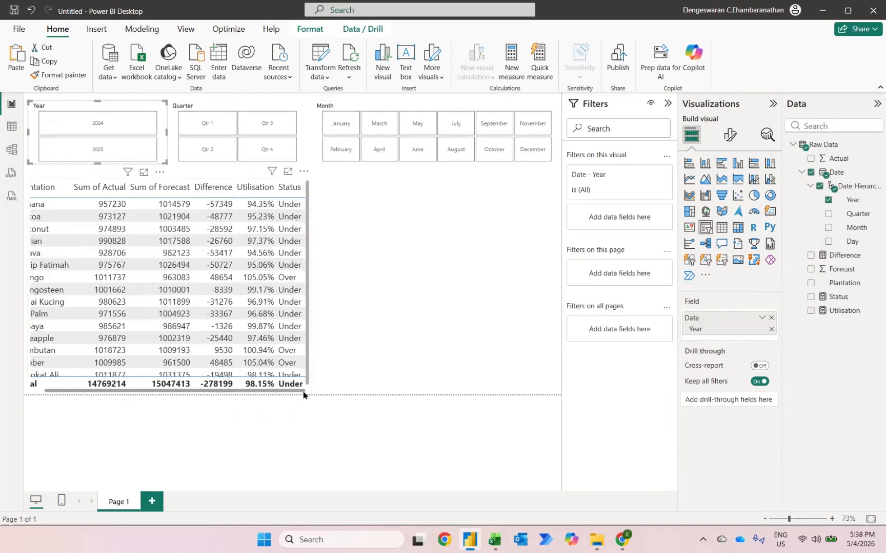
click(303, 393)
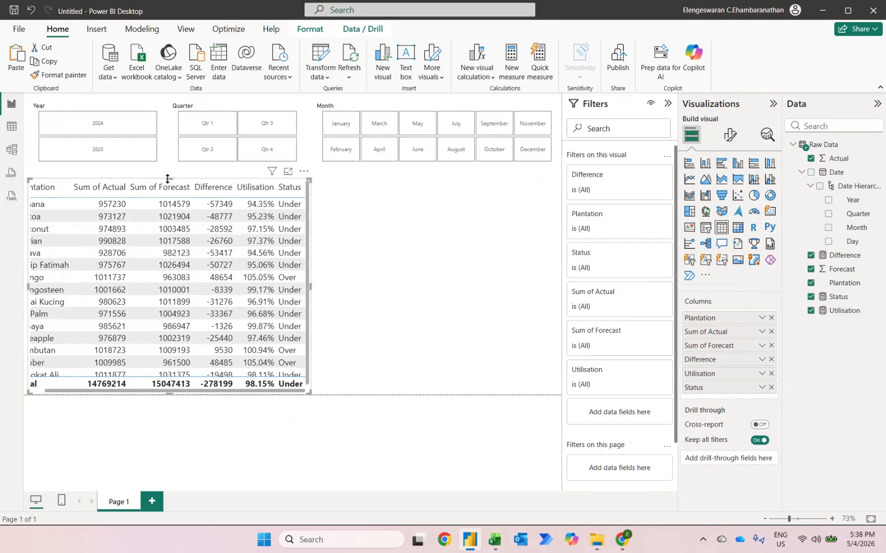
drag(167, 179, 169, 165)
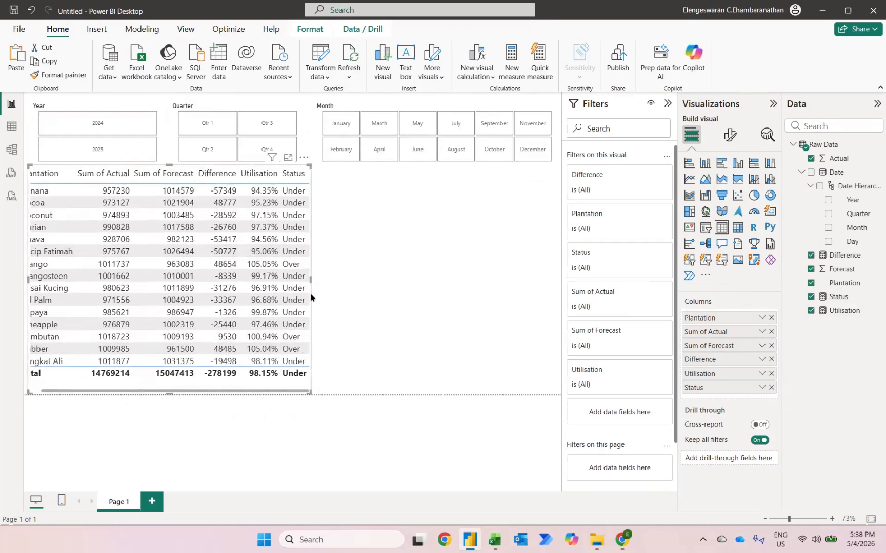
drag(310, 280, 413, 303)
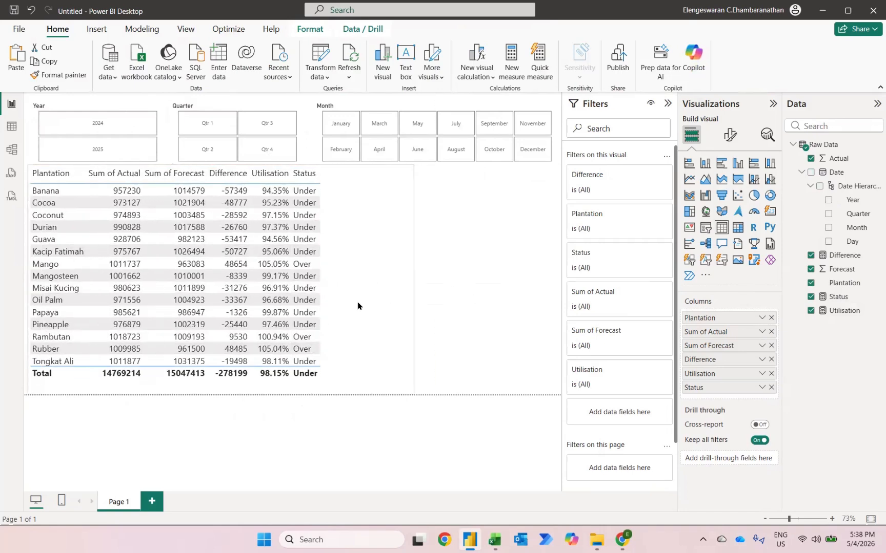
drag(357, 306, 395, 312)
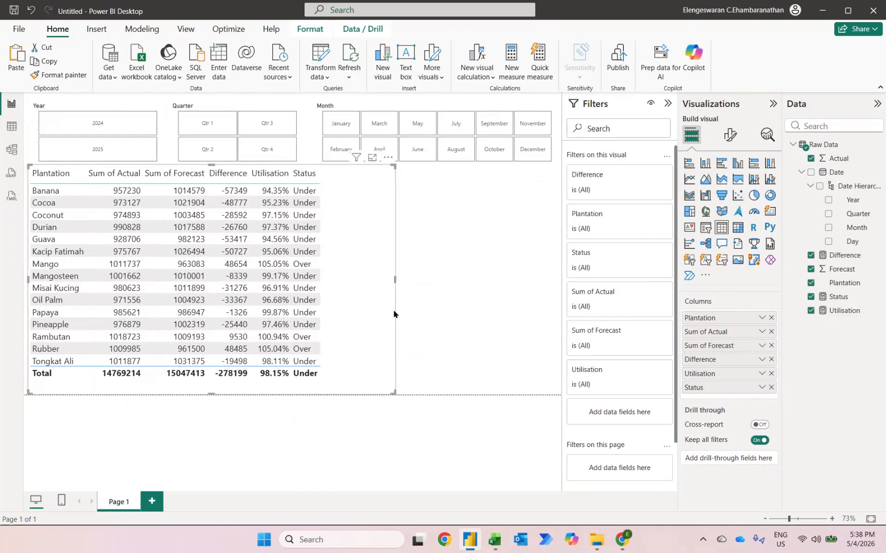
Rename the table's Sum of Actual column to Actual (RM)
double_click(712, 332)
click(711, 331)
key(shift+Home)
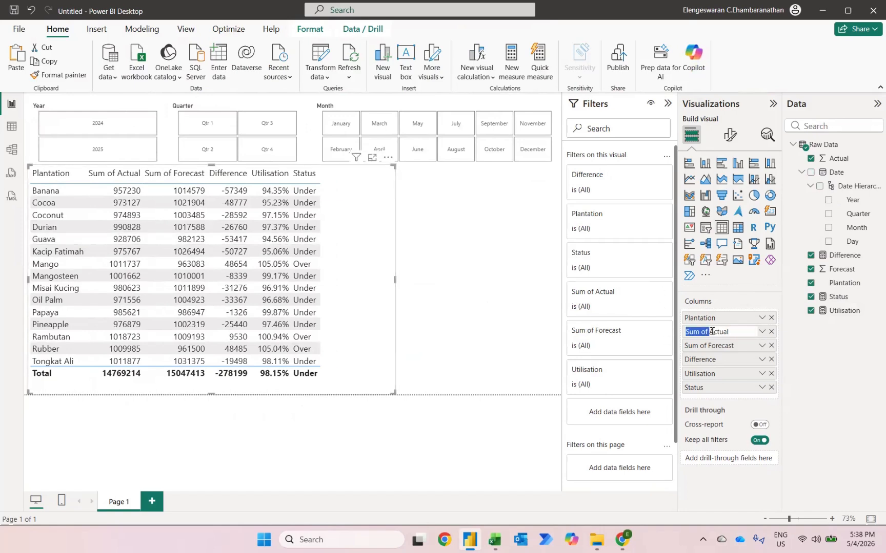
key(BackSpace)
key(Caps_Lock)
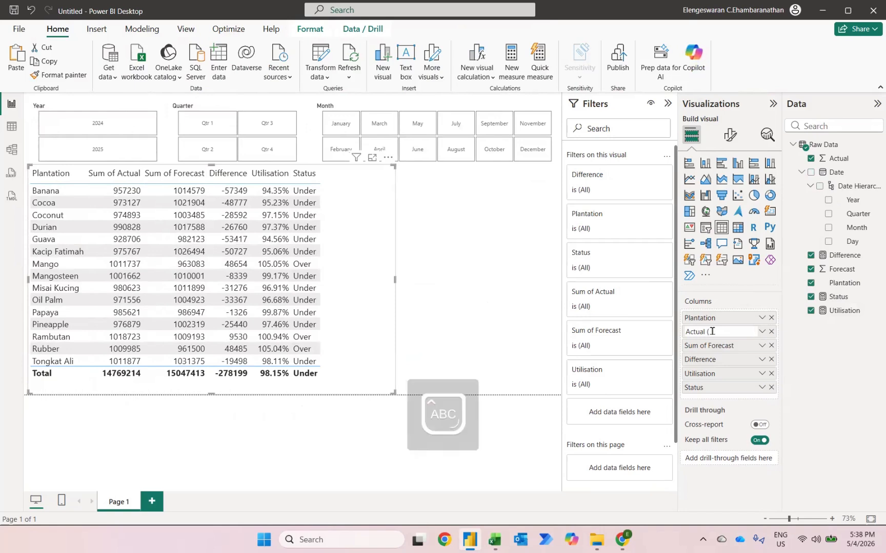
text((RM))
key(shift+Left)
key(shift+Left)
key(Caps_Lock)
text(rm)
key(BackSpace)
key(BackSpace)
key(Caps_Lock)
text(RM)
key(shift+Left)
key(shift+Left)
key(shift+Left)
key(shift+Left)
key(Return)
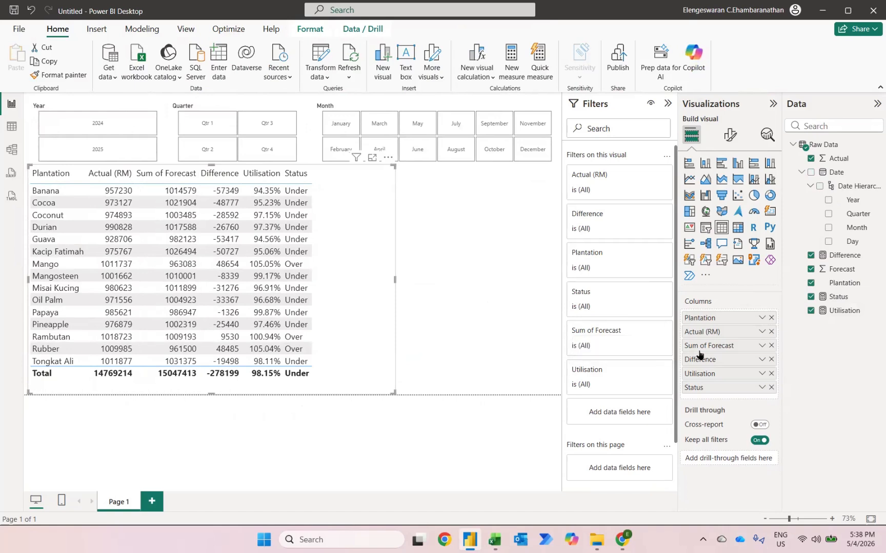
Rename the table's Sum of Forecast column to Forecast (RM)
double_click(699, 351)
double_click(699, 351)
key(ctrl+shift+Right)
key(BackSpace)
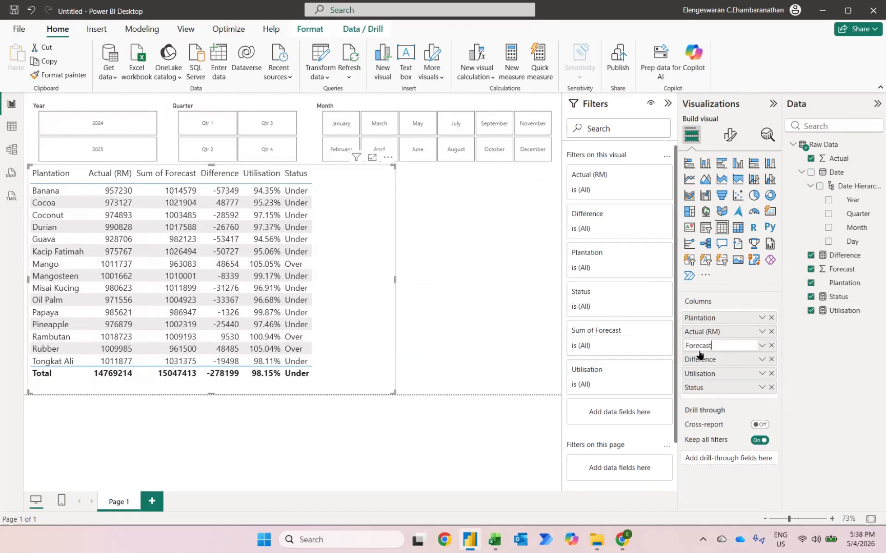
text((RM))
key(Return)
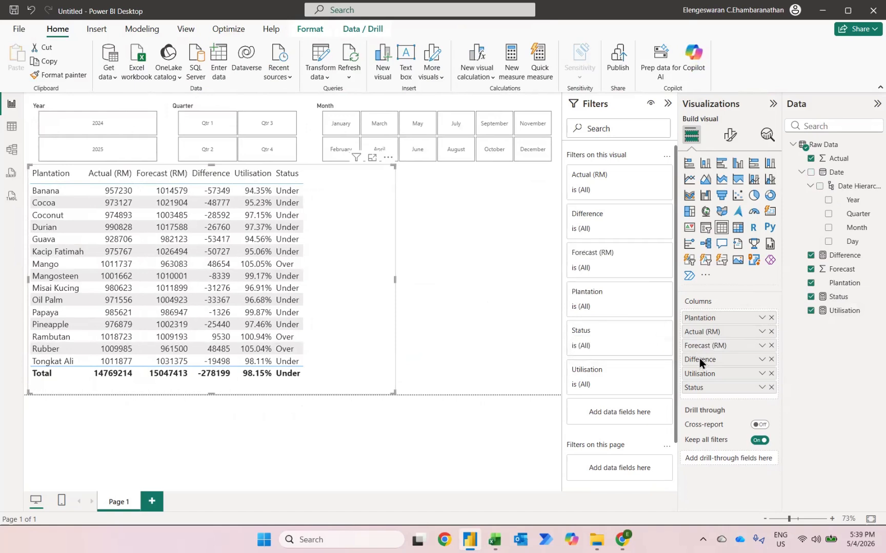
Rename the table's Difference column to Difference (RM) and its Utilisation column to Utilisation (%)
double_click(699, 360)
text((RM))
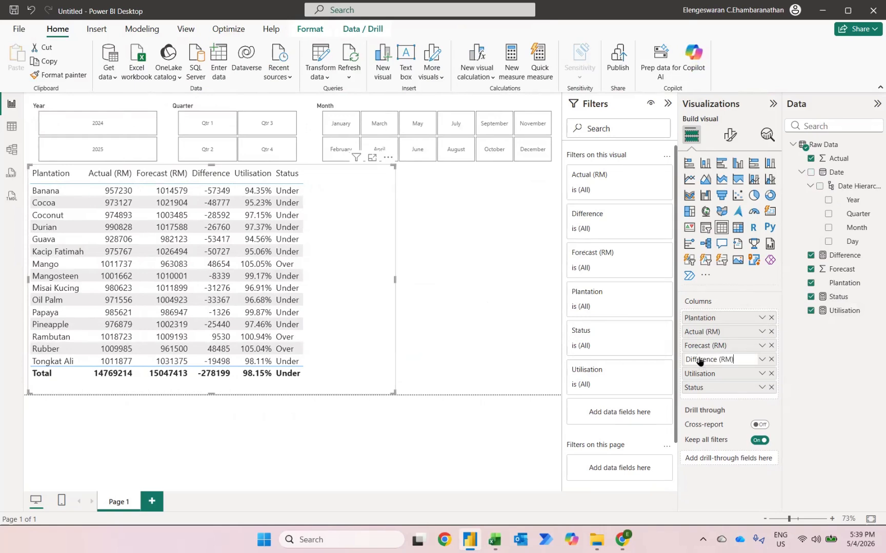
key(Return)
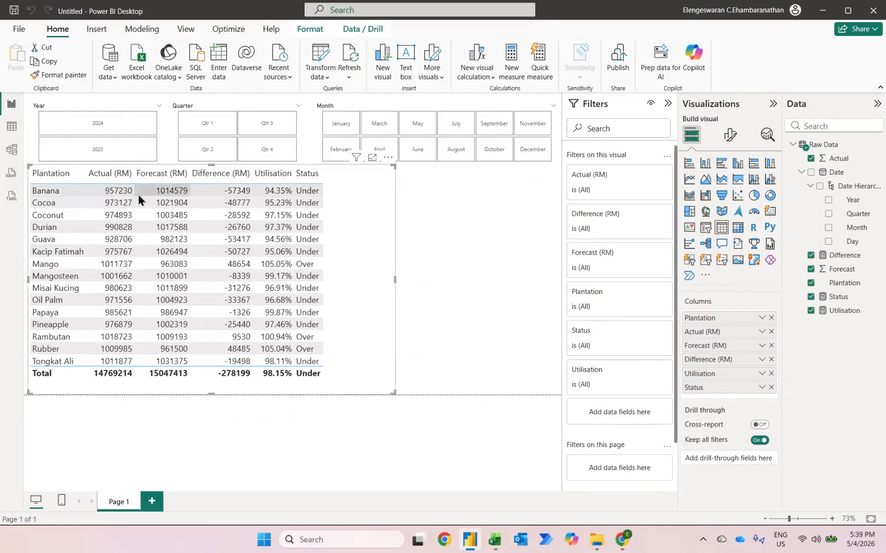
click(260, 202)
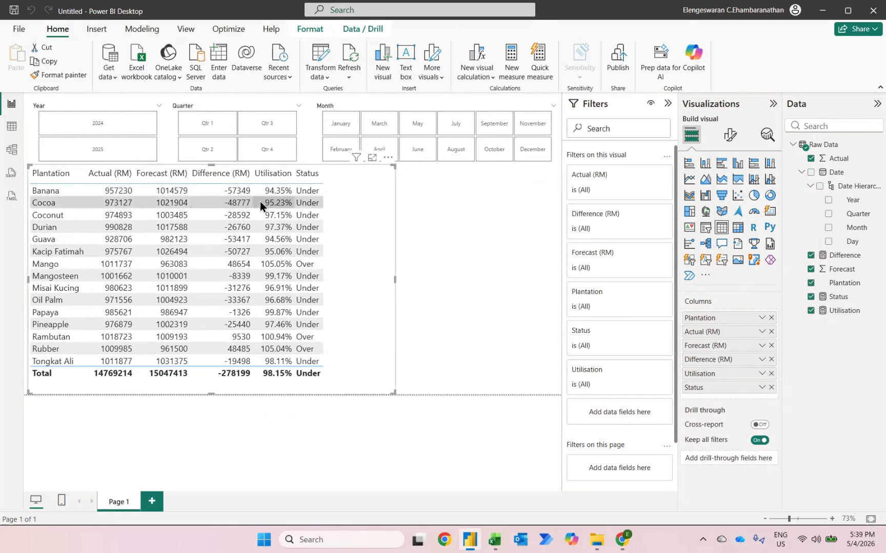
double_click(719, 376)
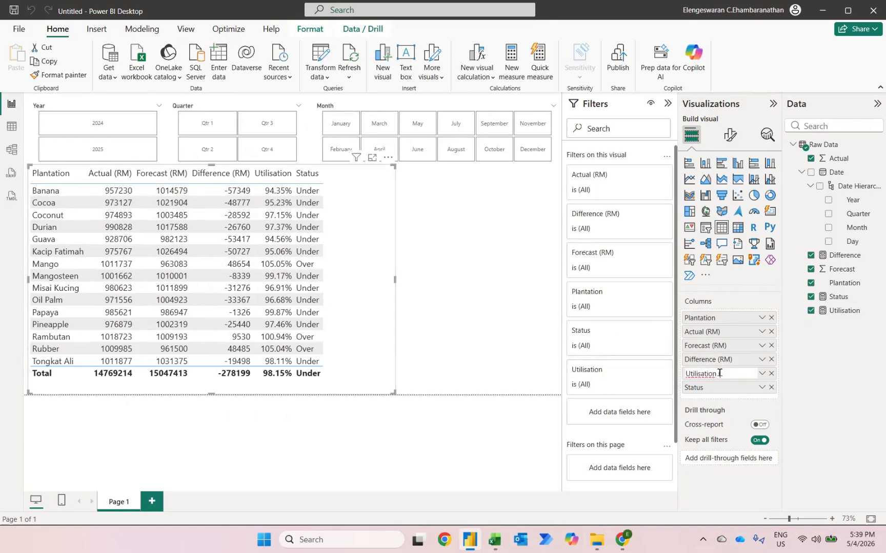
text((%))
key(Return)
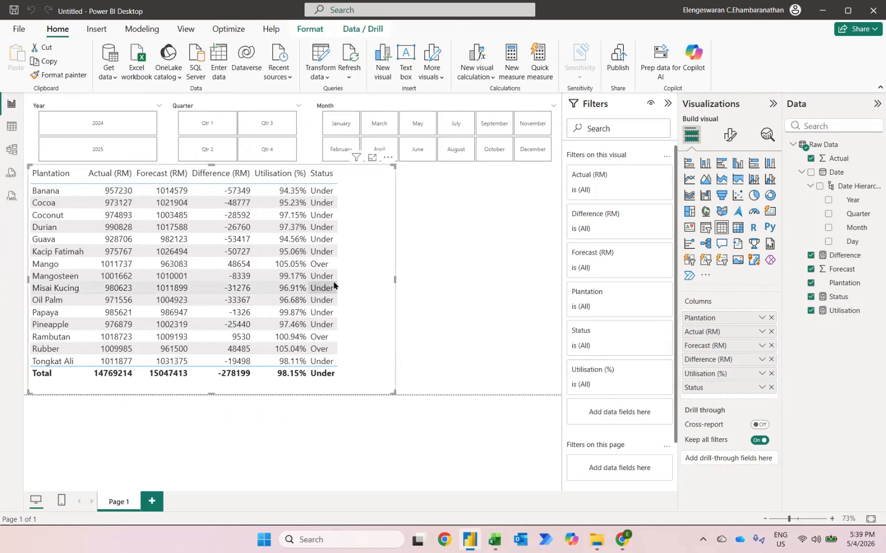
Apply the Minimal style preset to the plantation table
click(724, 143)
click(696, 216)
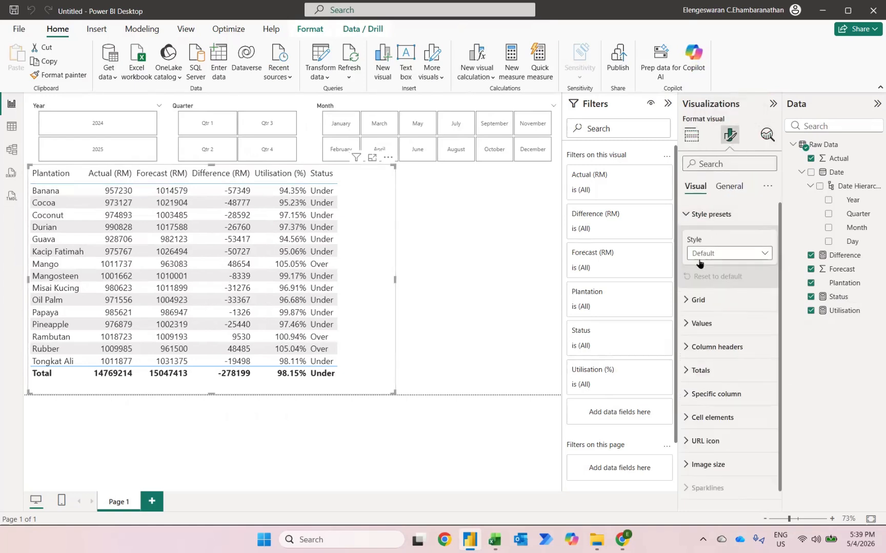
click(699, 260)
click(700, 297)
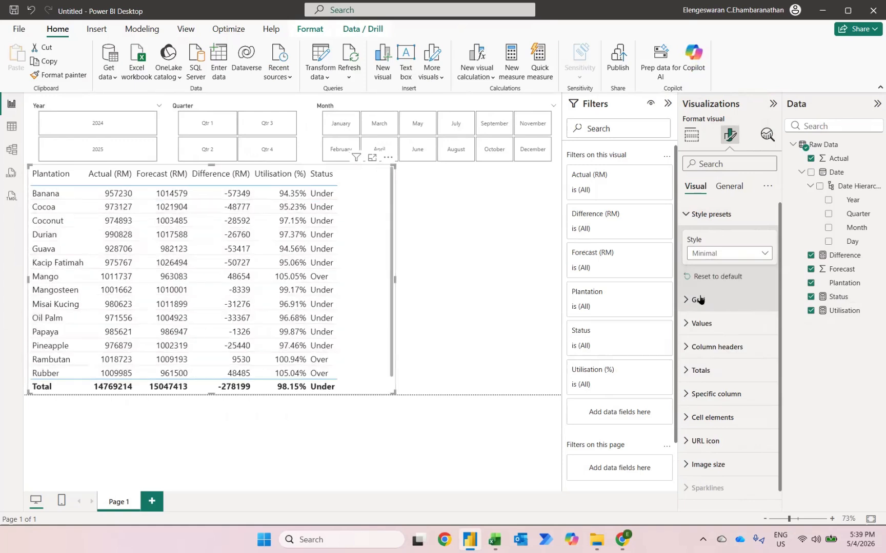
scroll(251, 307, down, 1)
scroll(250, 307, up, 1)
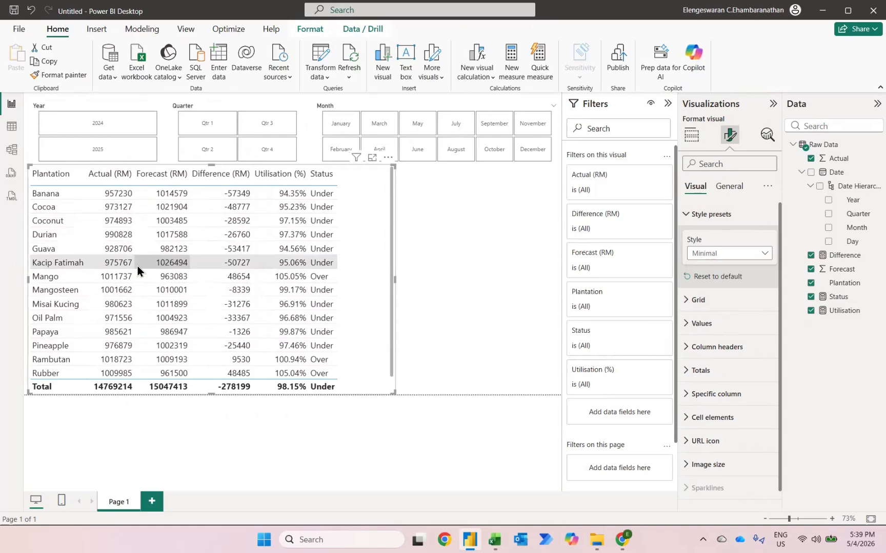
In the data model, apply the custom format #,0;(#,0) to the Actual, Forecast and Difference fields together
click(15, 155)
drag(138, 236, 126, 392)
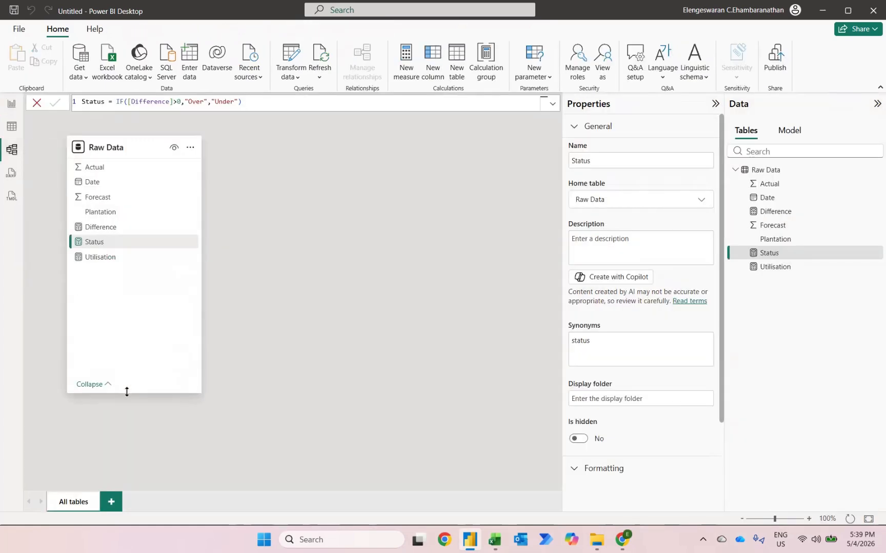
click(105, 168)
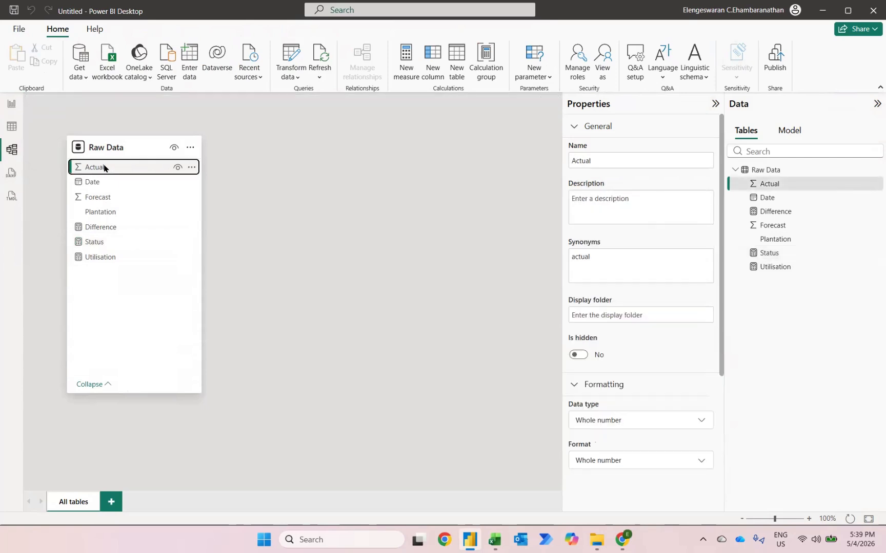
ctrl+click(95, 205)
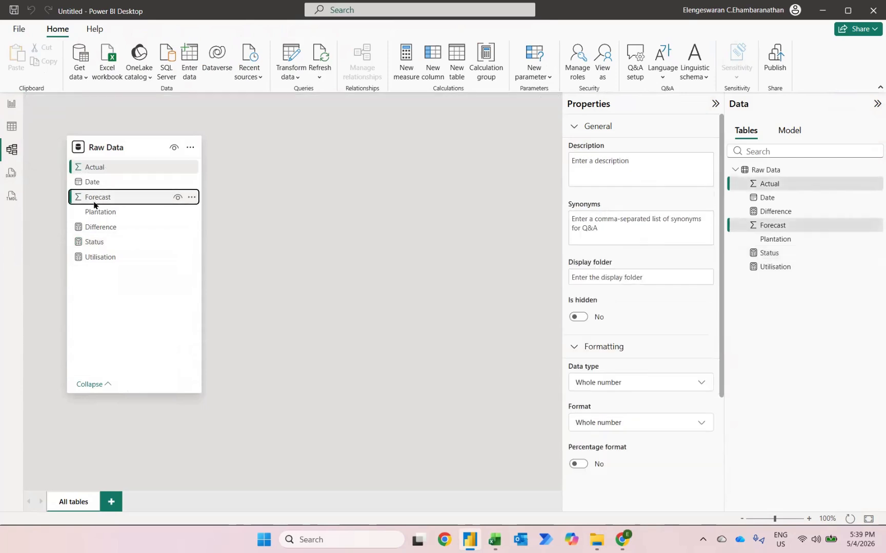
ctrl+click(93, 231)
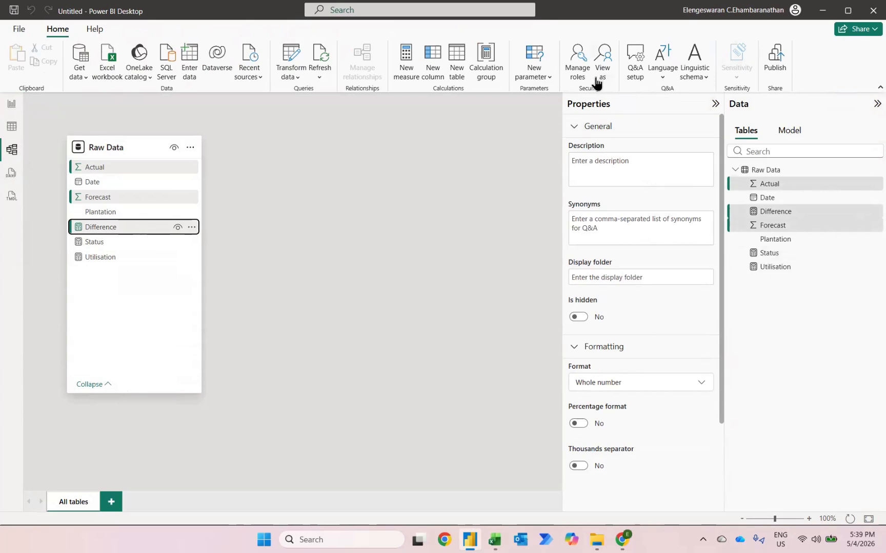
click(588, 382)
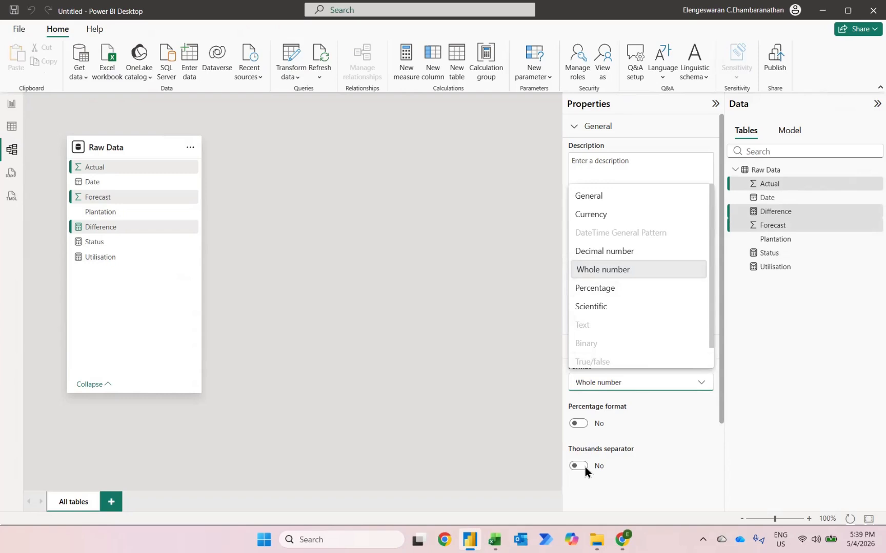
scroll(625, 293, down, 2)
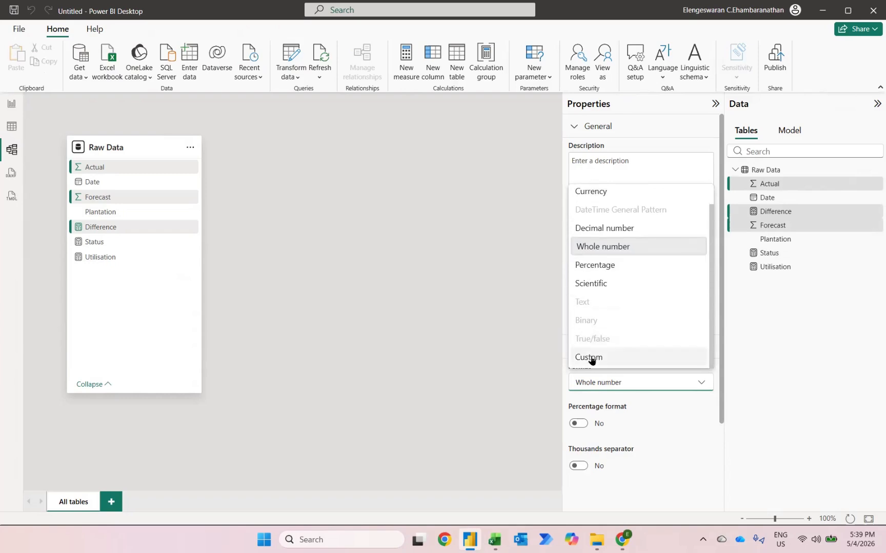
click(592, 358)
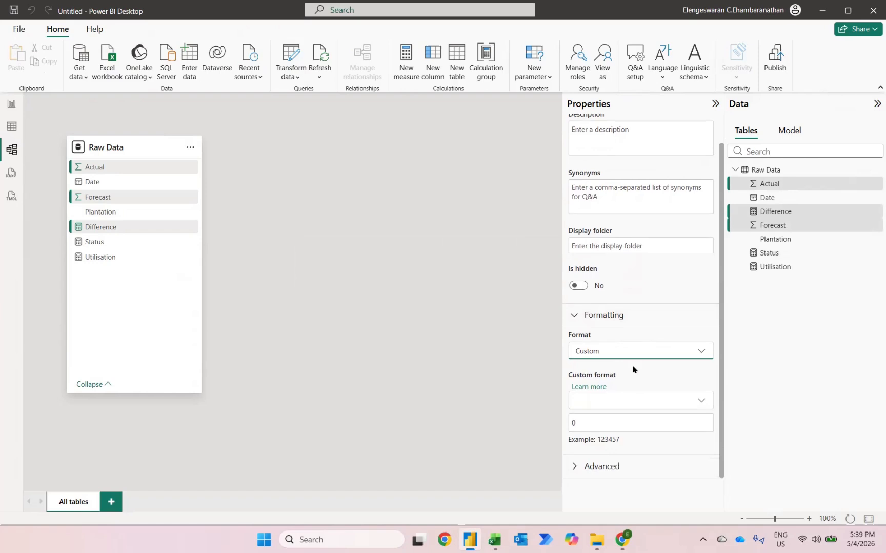
click(597, 422)
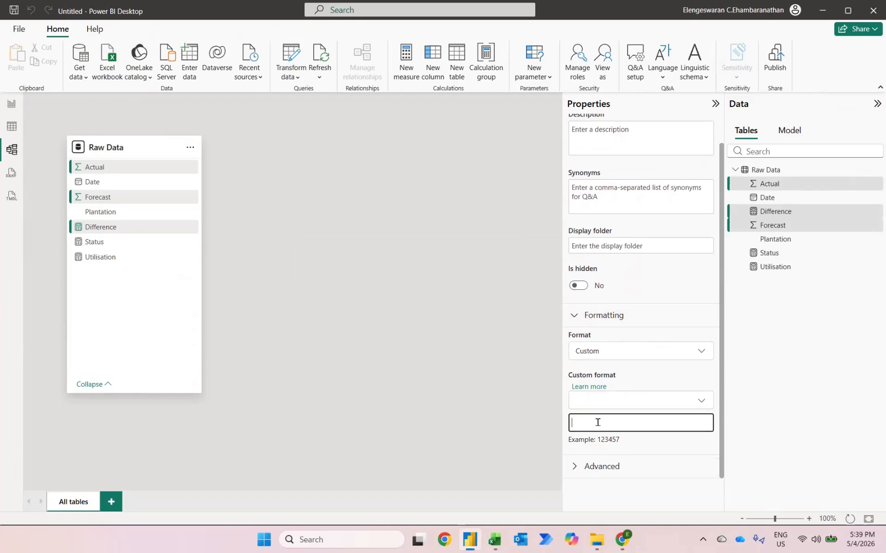
text(#,0;(#,0))
Return to the report page and sort the plantation table by Utilisation (%) in descending order
click(12, 106)
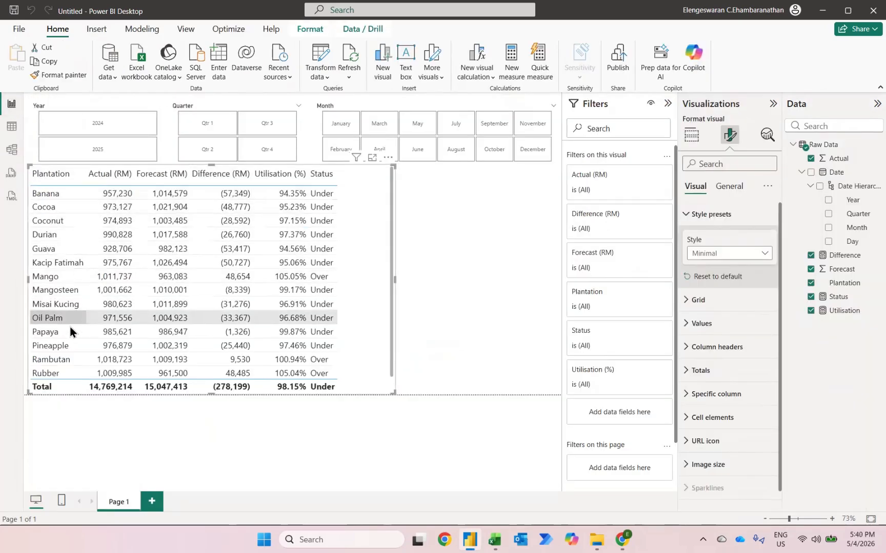
click(258, 183)
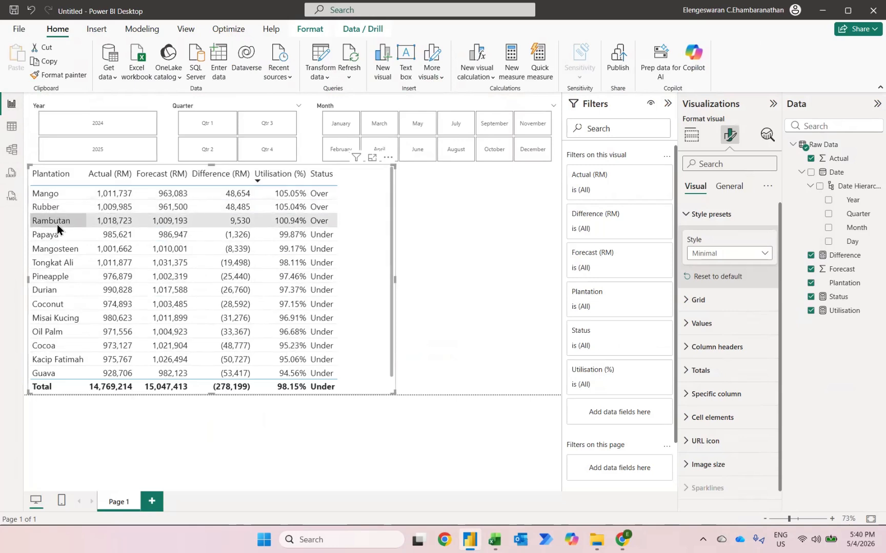
Filter the report to 2025, try the January selection as well, and clear the Month slicer
click(87, 152)
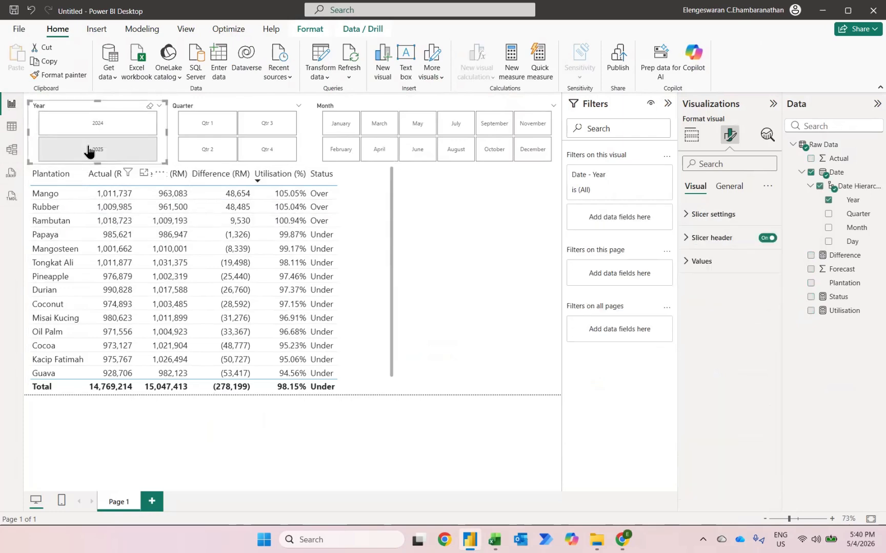
click(332, 126)
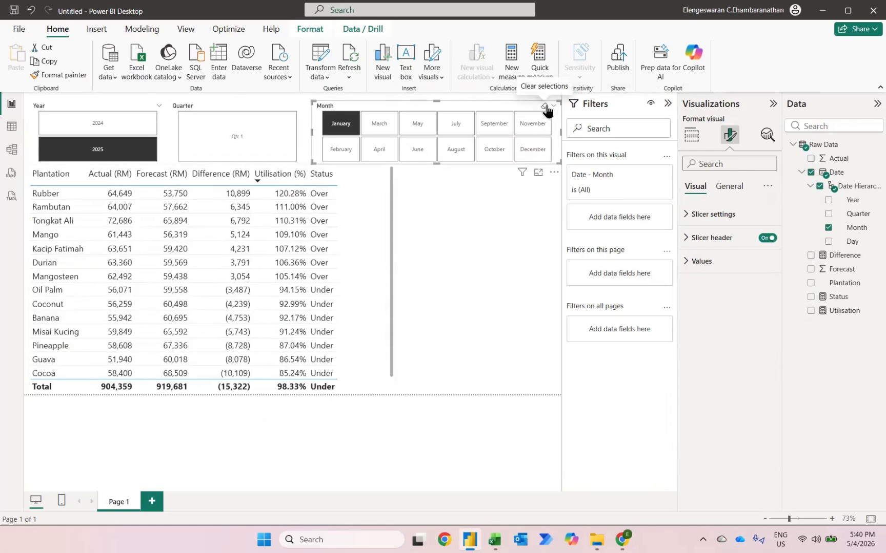
click(544, 107)
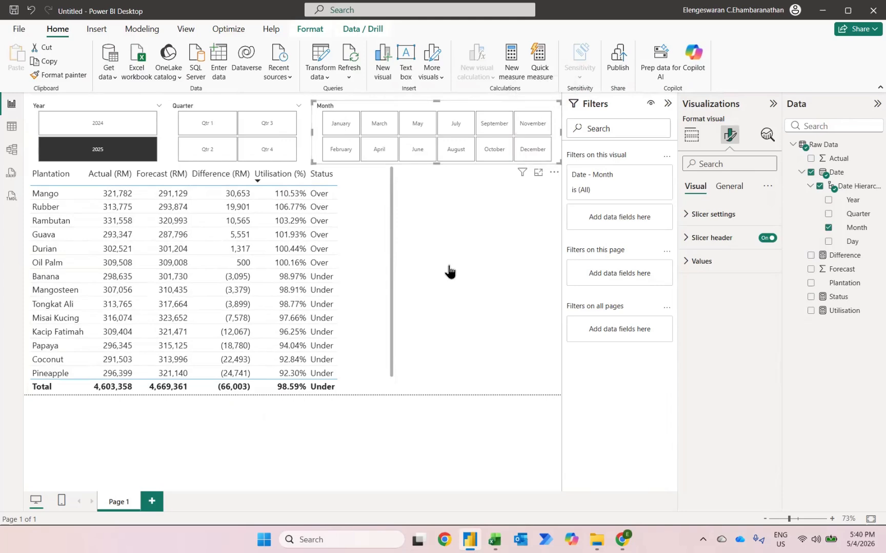
Switch to the 5th April 2026 Excel workbook to view the Raw Data sheet, and switch back to Power BI Desktop
key(alt+Tab)
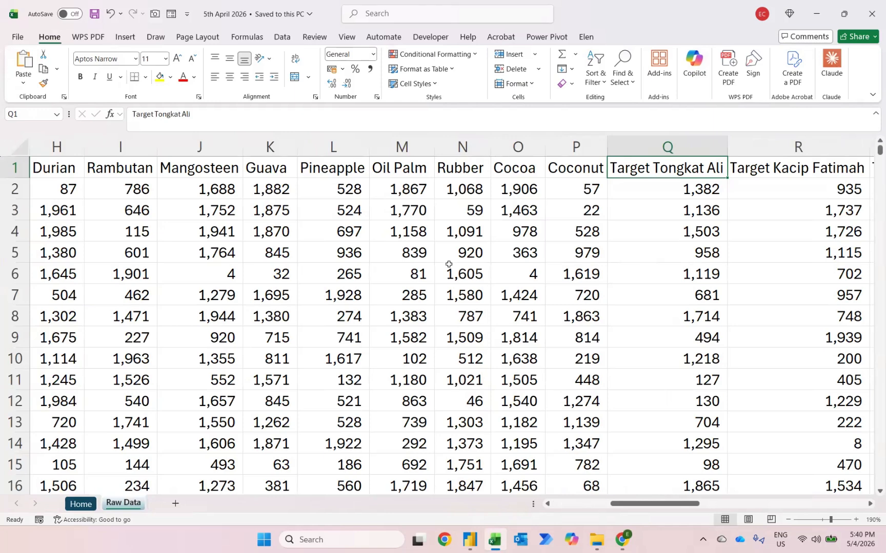
key(alt+Tab)
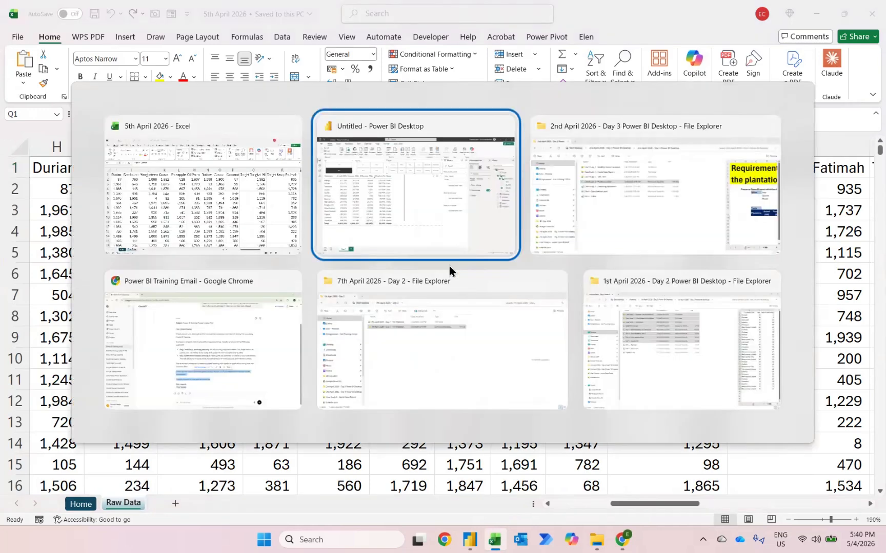